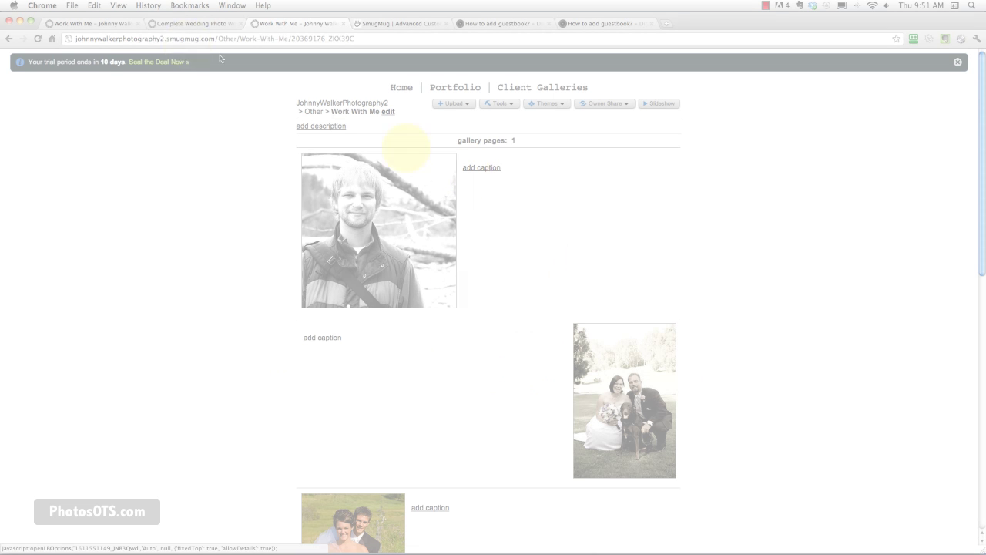
# Open the portrait photo's caption for editing, then switch to the start of the prepared text in Microsoft Word.
pyautogui.click(482, 169)
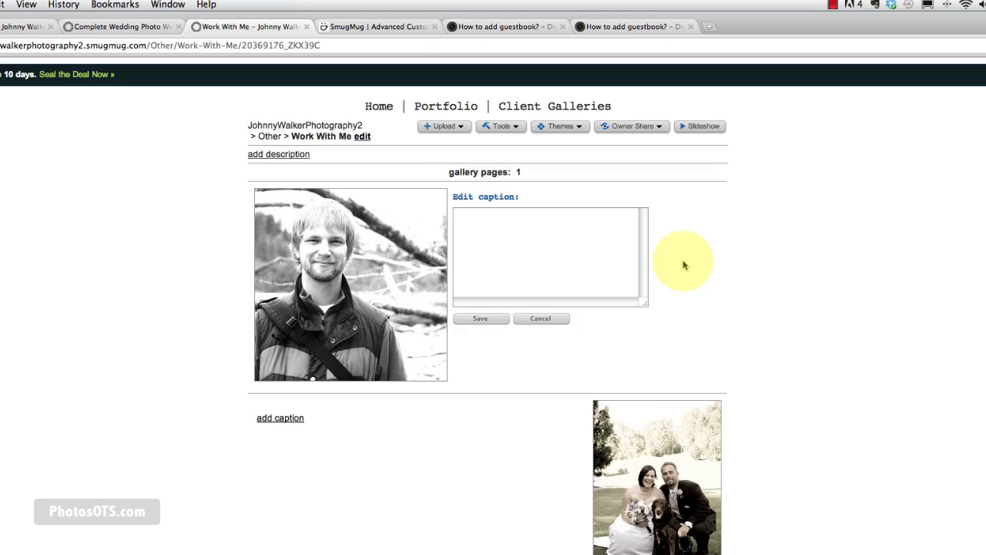
pyautogui.press('super+Tab')
pyautogui.press('super+Tab')
pyautogui.press('super+Tab')
pyautogui.press('super+Tab')
pyautogui.press('super+Tab')
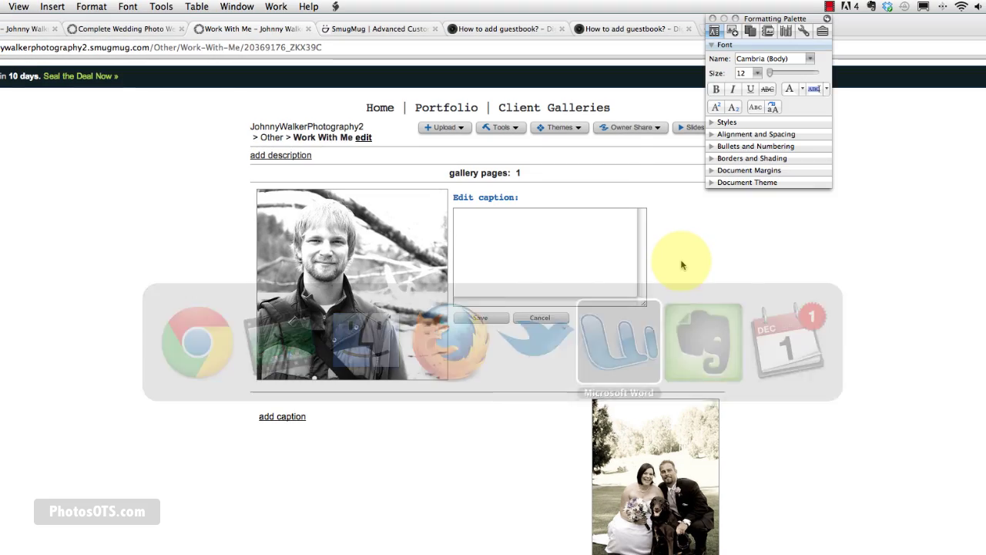
pyautogui.scroll(15, 776, 310)
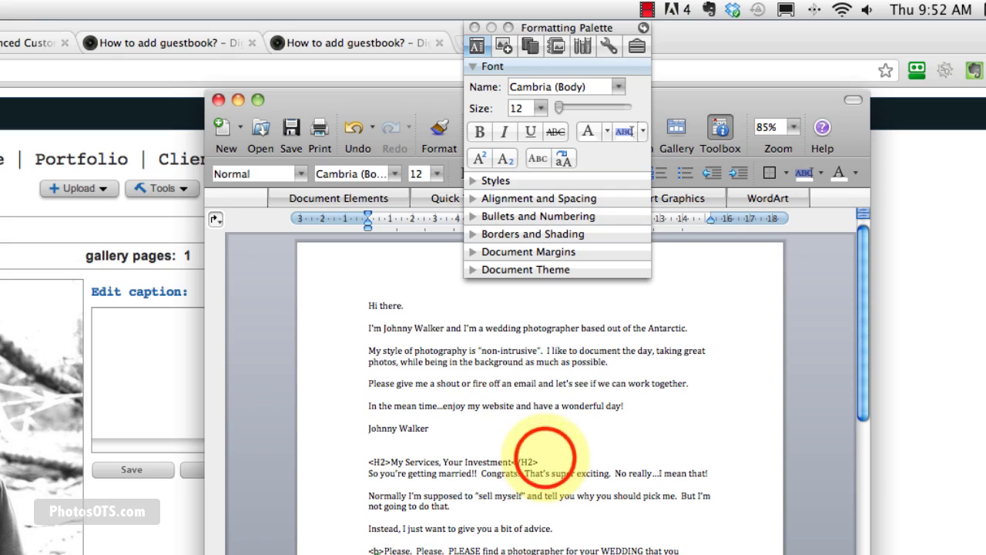
# Copy the Word text from "Hi there." through the "Testimonials from Happy Customers" heading into the portrait photo's caption in Chrome.
pyautogui.moveTo(537, 461); pyautogui.dragTo(358, 307)
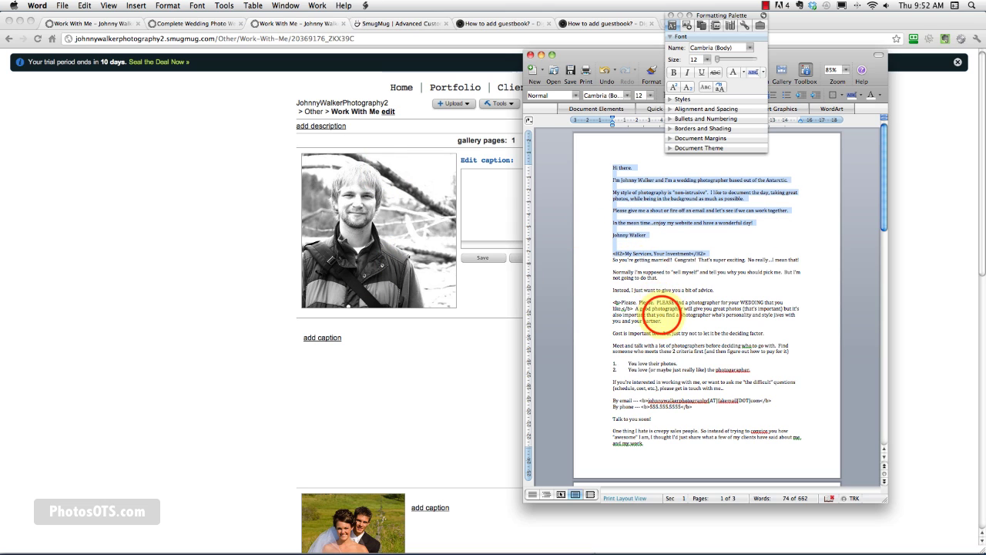
pyautogui.click(660, 315)
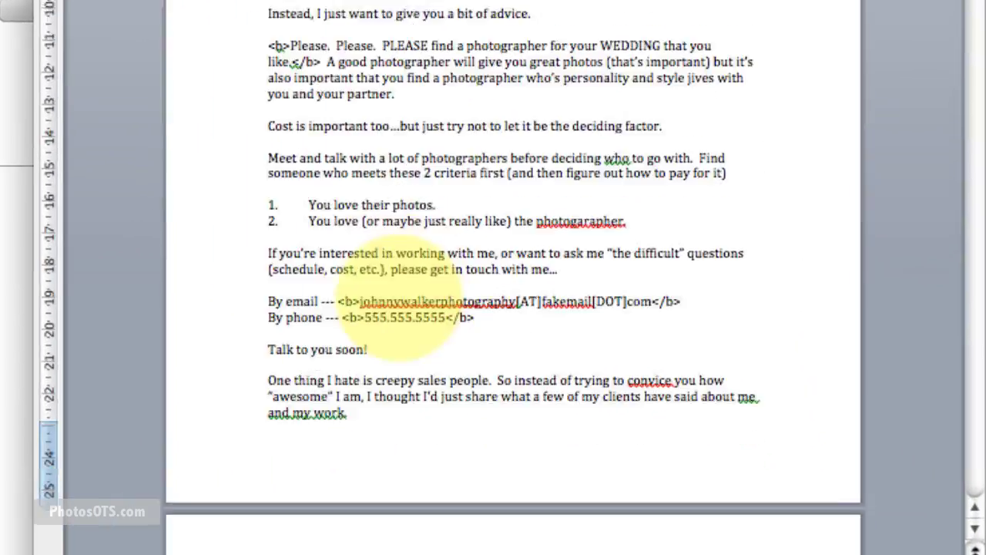
pyautogui.scroll(-3, 694, 393)
pyautogui.click(731, 415)
pyautogui.moveTo(568, 419); pyautogui.dragTo(286, 0)
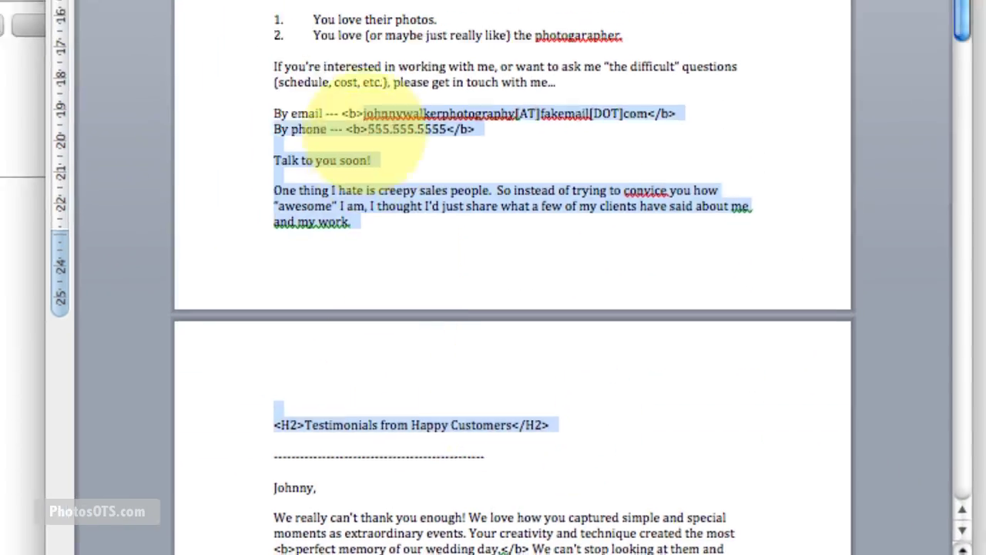
pyautogui.moveTo(453, 23); pyautogui.dragTo(426, 86)
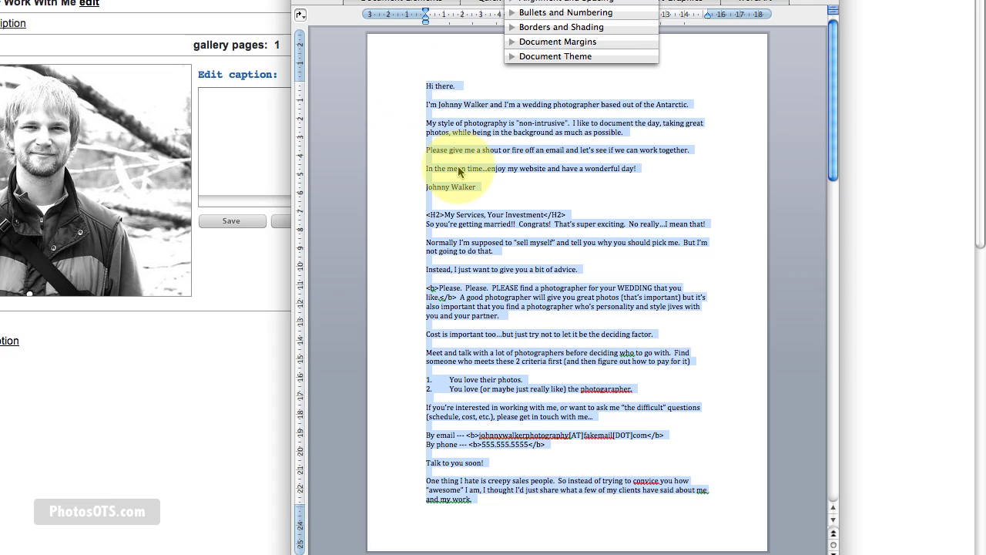
pyautogui.click(235, 130)
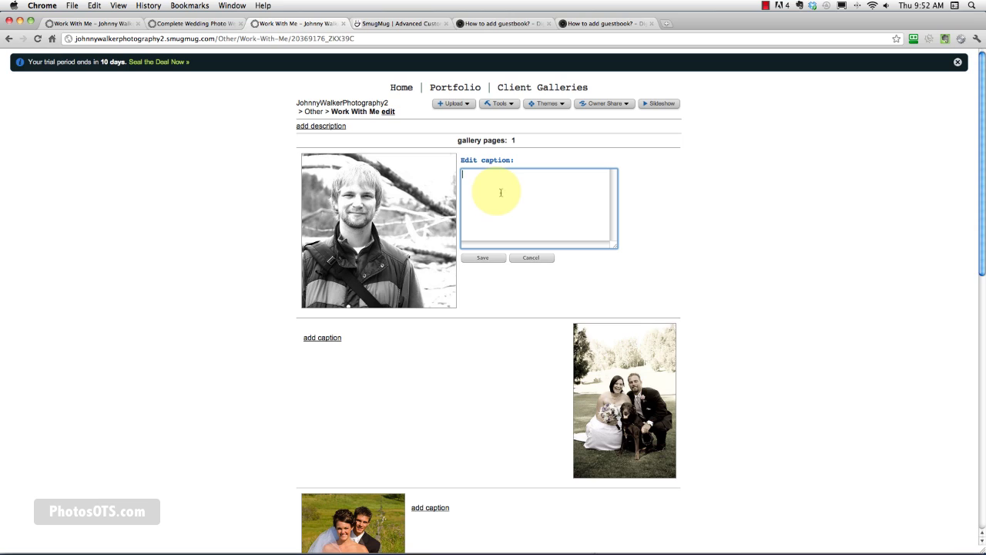
pyautogui.press('super+v')
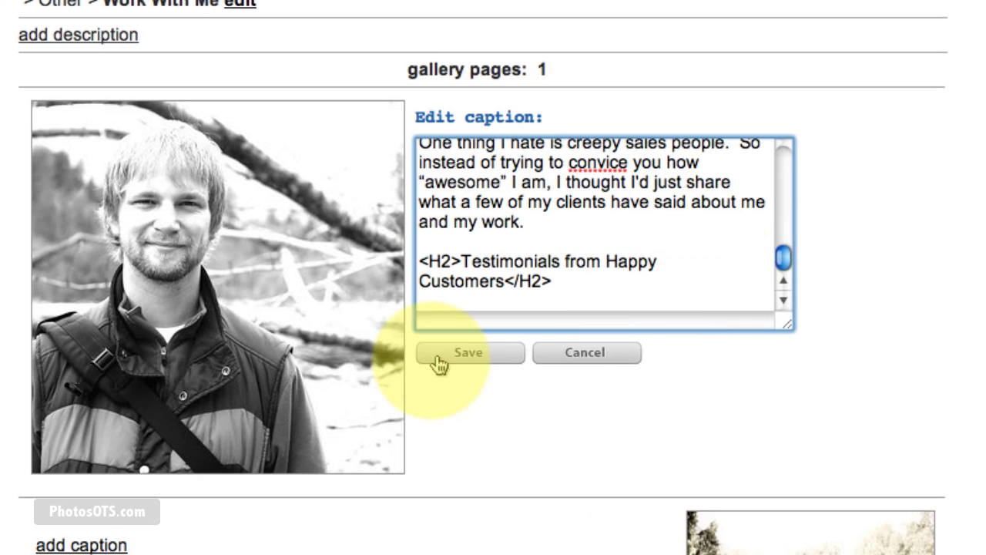
# Compare the H2 tags around "My Services, Your Investment" in the caption with that heading on the finished Work With Me page.
pyautogui.moveTo(784, 258); pyautogui.dragTo(784, 154)
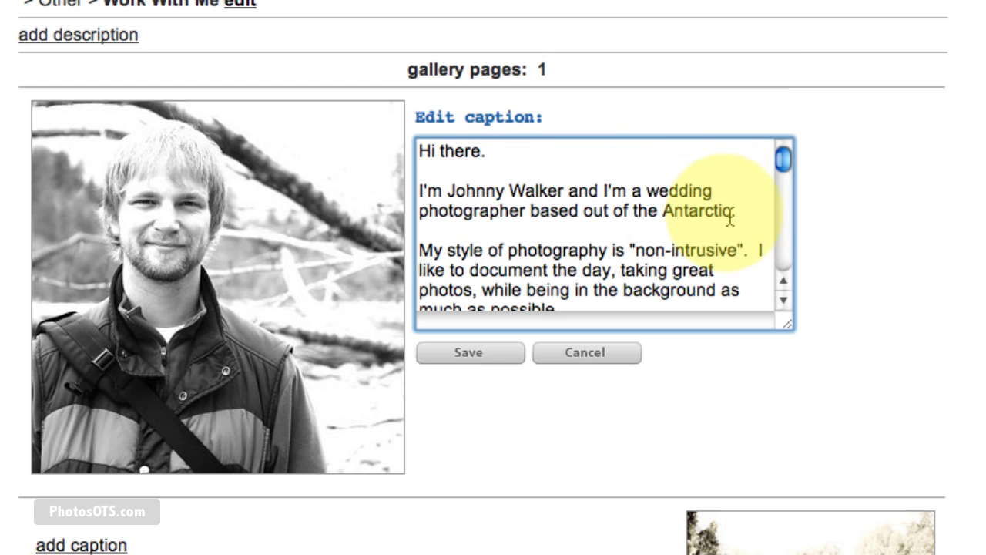
pyautogui.click(783, 160)
pyautogui.moveTo(783, 160); pyautogui.dragTo(777, 182)
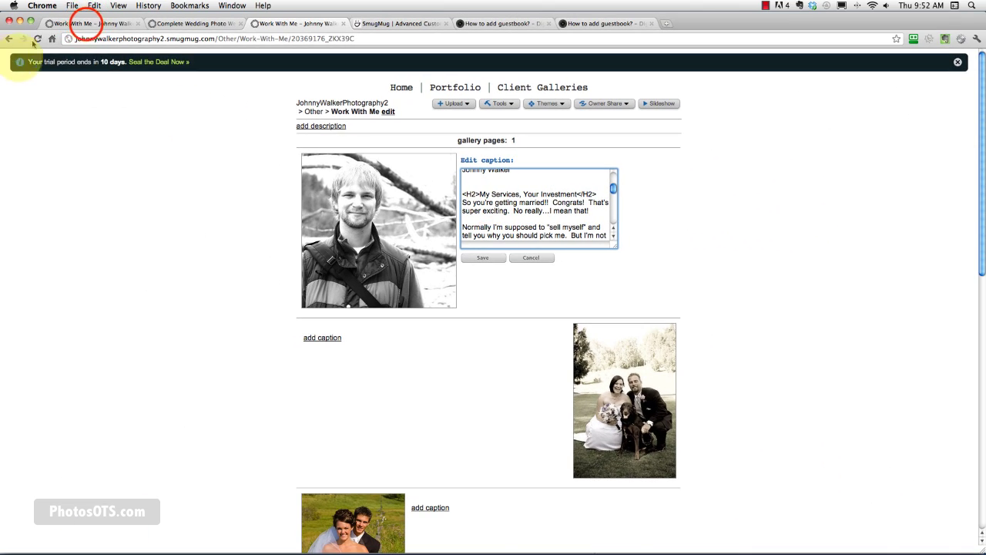
pyautogui.click(87, 24)
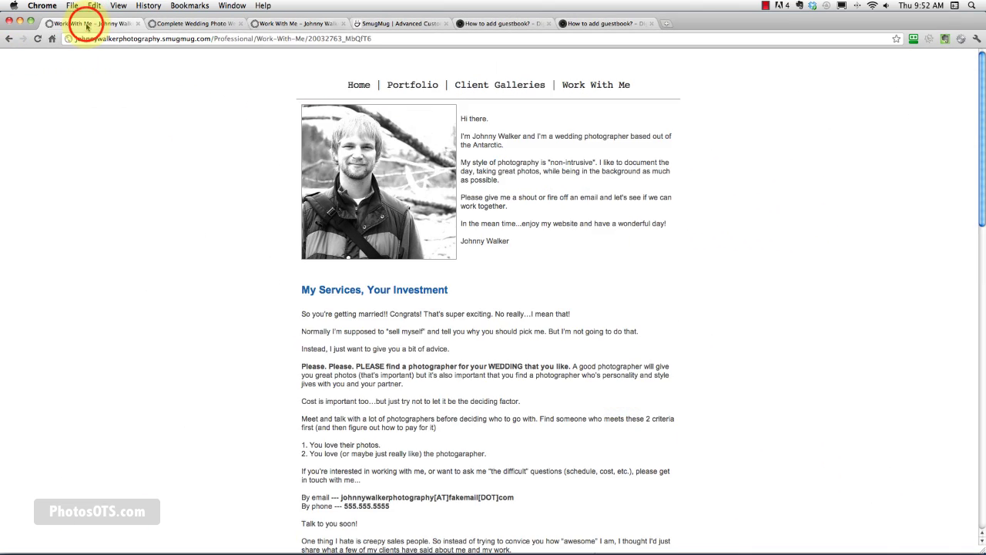
pyautogui.moveTo(303, 289); pyautogui.dragTo(463, 291)
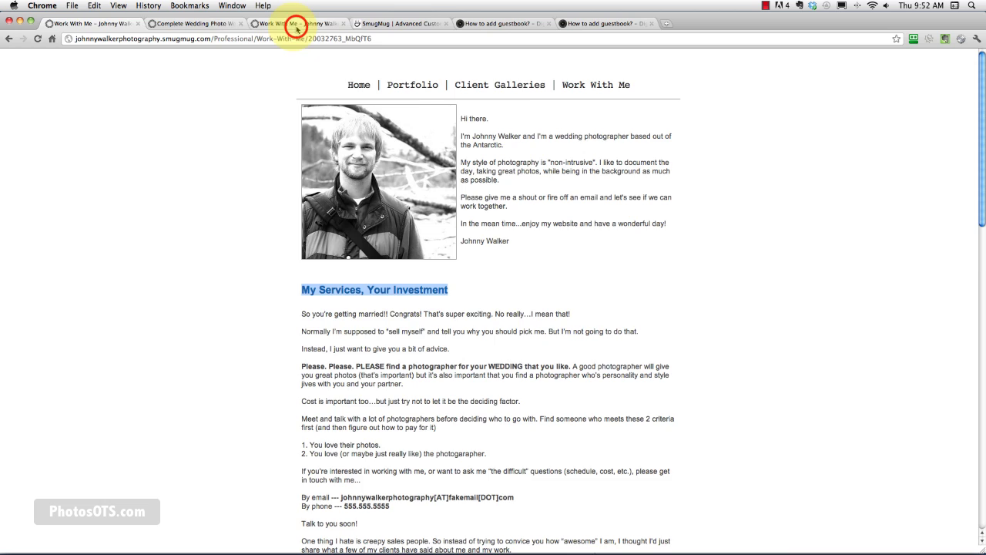
pyautogui.click(296, 24)
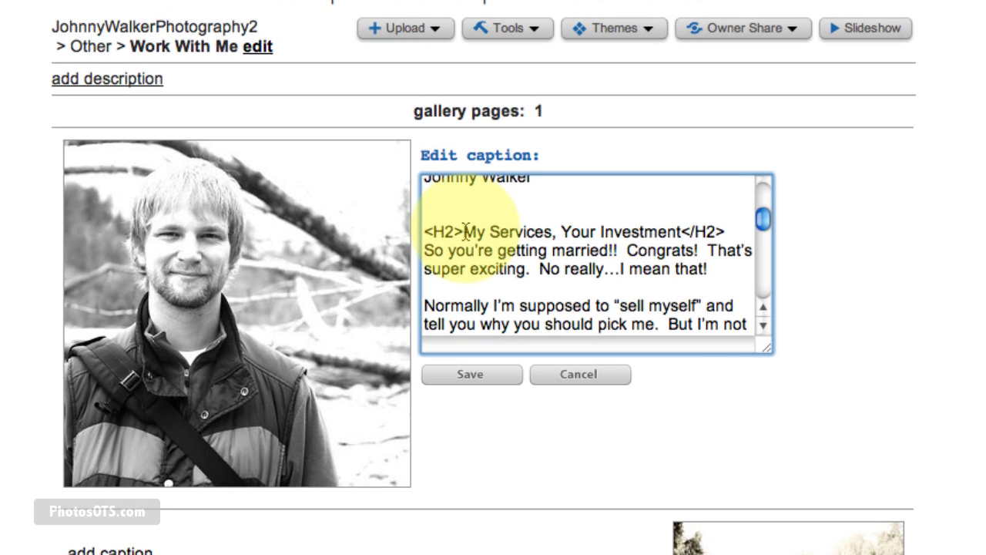
pyautogui.click(460, 229)
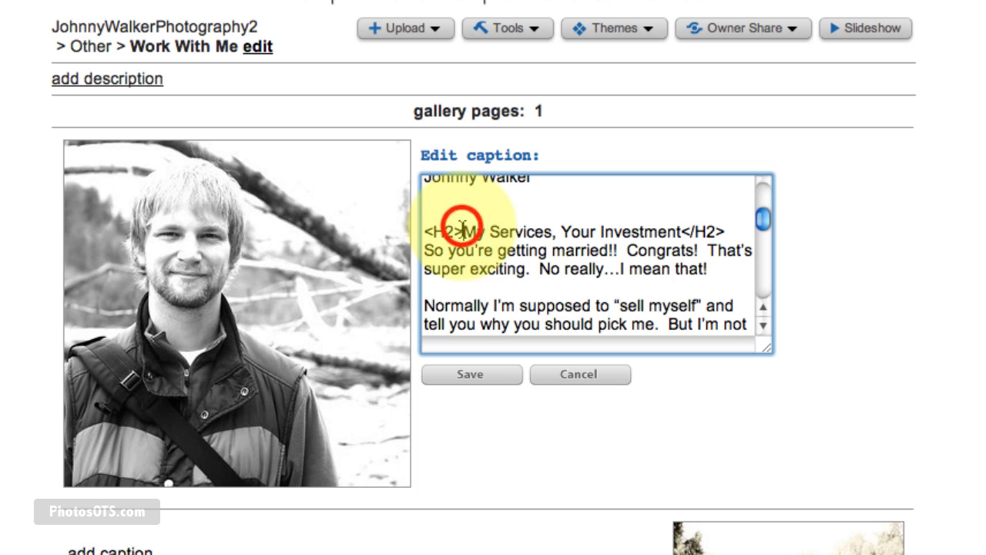
pyautogui.moveTo(434, 231); pyautogui.dragTo(463, 231)
pyautogui.doubleClick(694, 231)
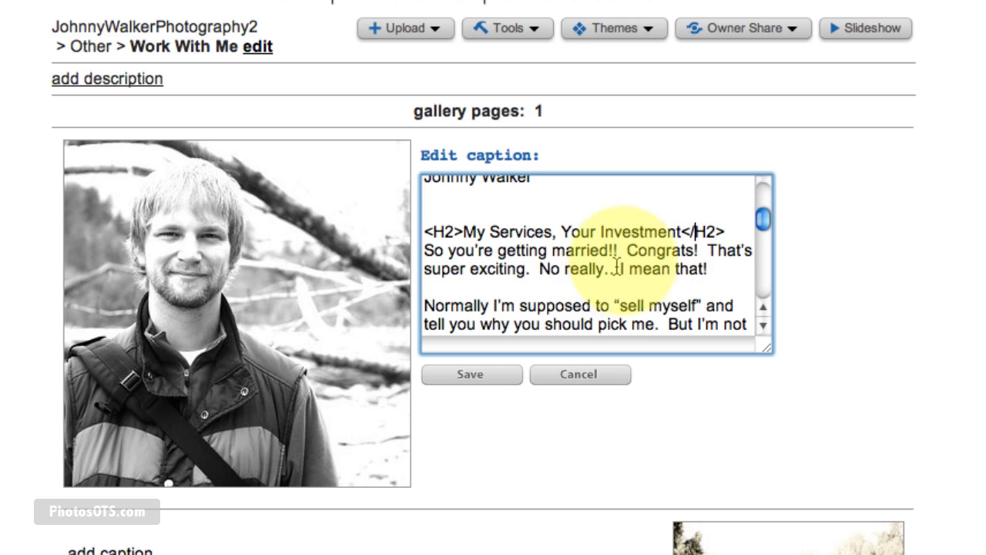
# Compare the bold tags around the caption's "Please. Please. PLEASE find a photographer" sentence with the same sentence on the finished page.
pyautogui.click(763, 222)
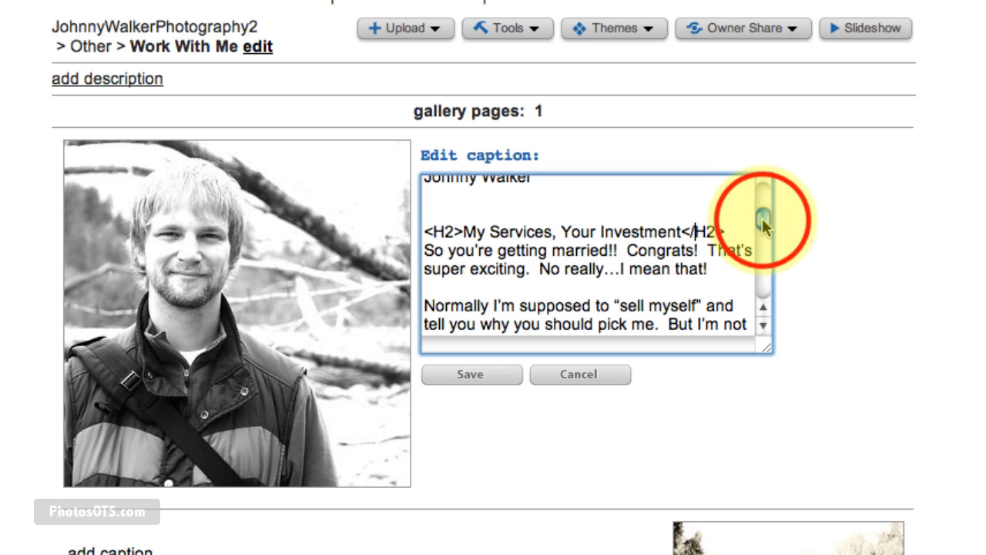
pyautogui.moveTo(763, 224); pyautogui.dragTo(767, 243)
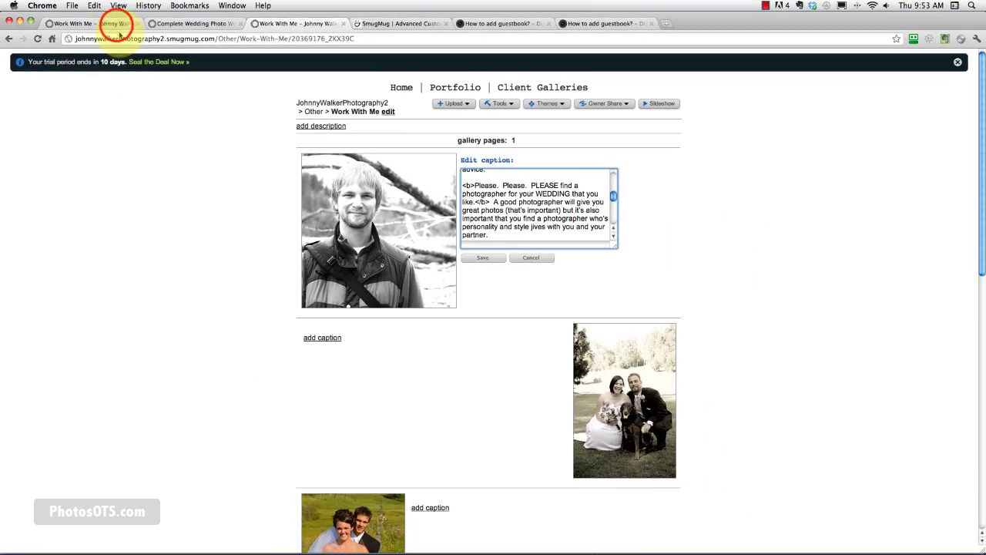
pyautogui.click(116, 24)
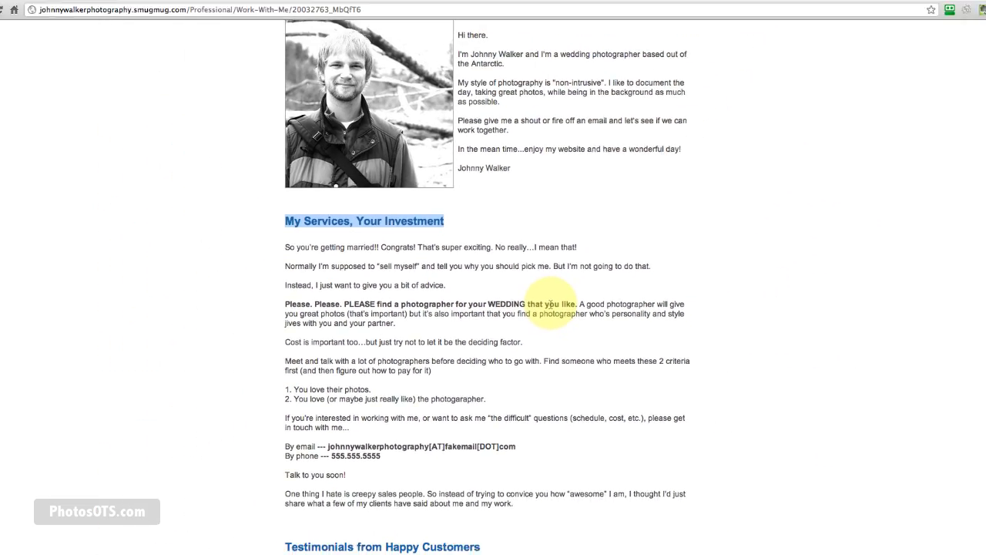
pyautogui.click(283, 22)
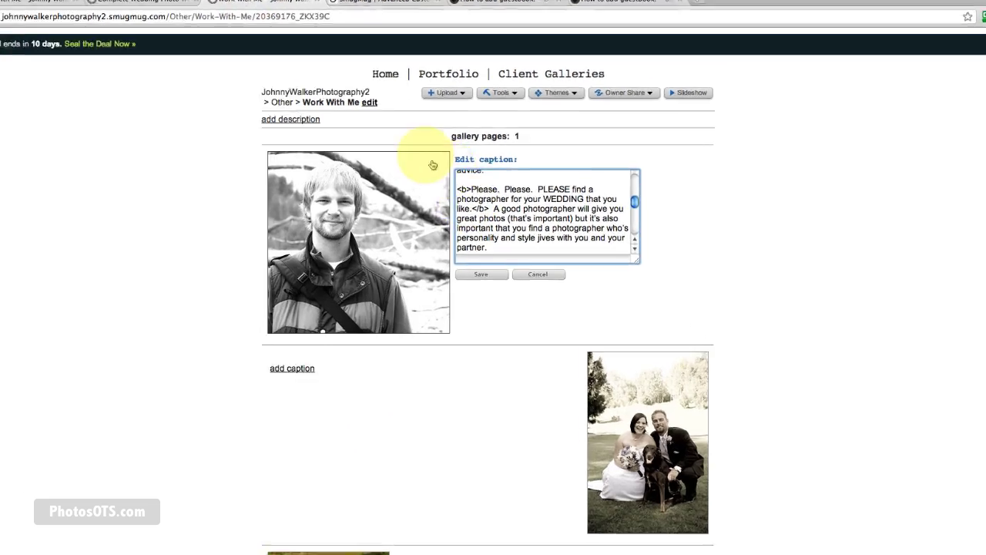
pyautogui.click(469, 181)
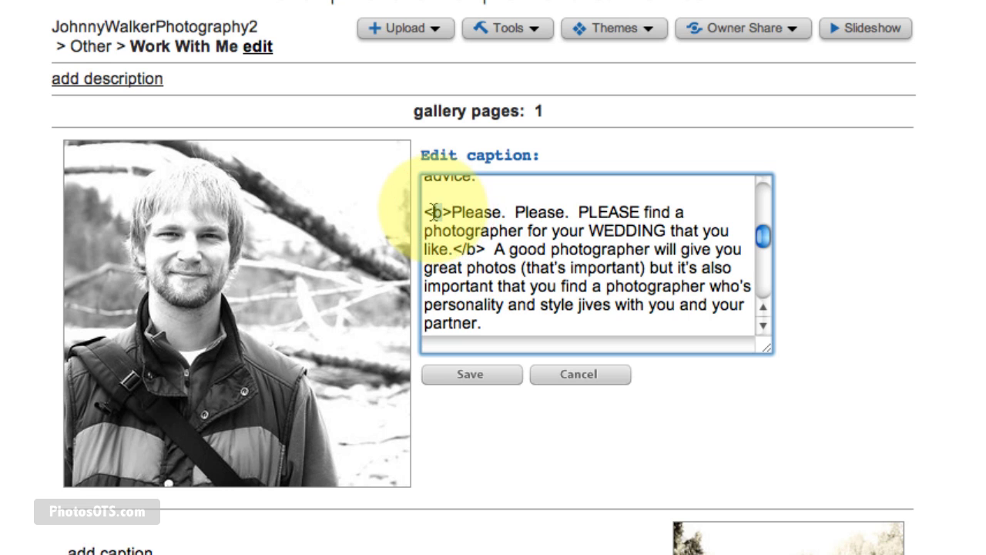
pyautogui.click(477, 261)
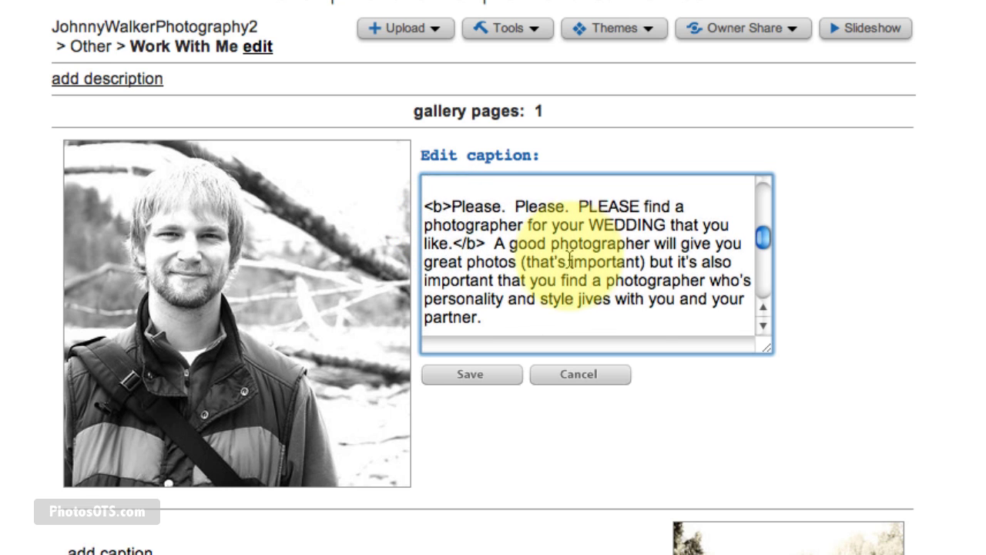
# Examine the caption's bold contact lines and the H2 tags around "Testimonials from Happy Customers", comparing that heading with the finished page.
pyautogui.scroll(-3, 569, 257)
pyautogui.scroll(-6, 569, 257)
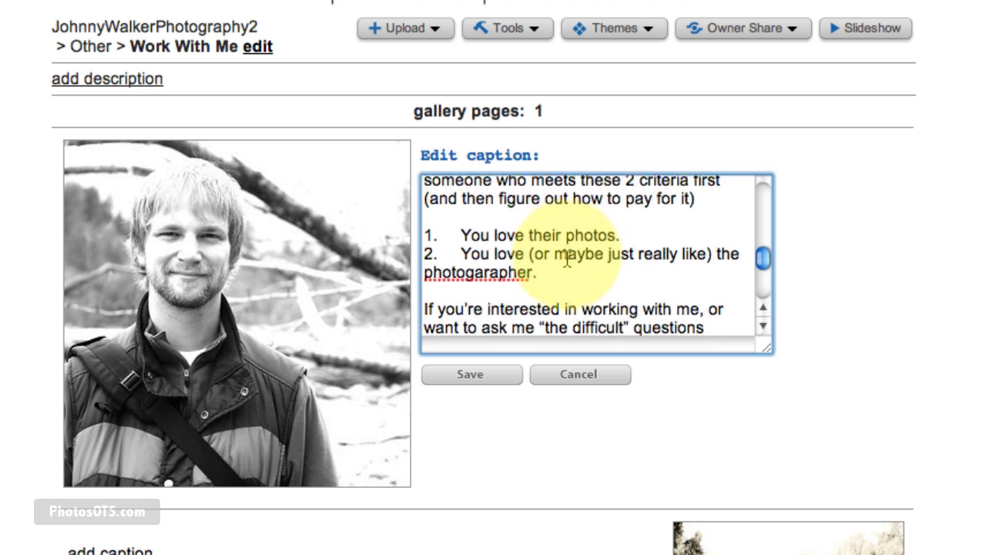
pyautogui.scroll(-5, 567, 258)
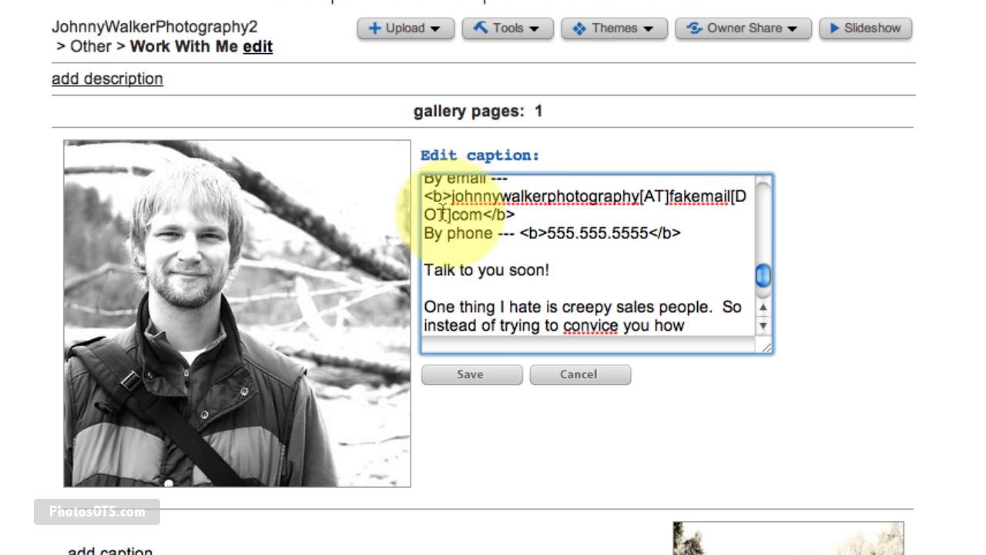
pyautogui.scroll(-6, 555, 279)
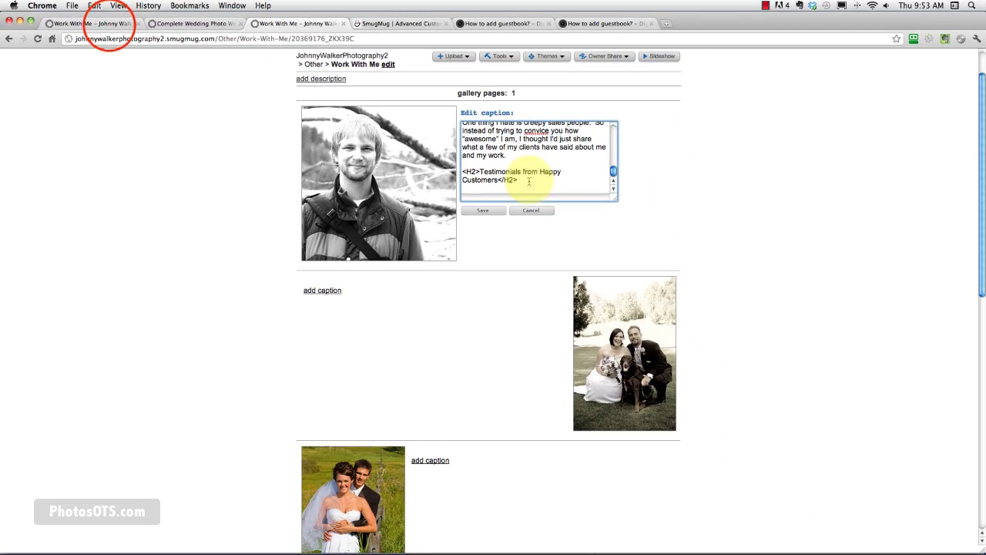
pyautogui.click(108, 24)
pyautogui.scroll(-5, 432, 301)
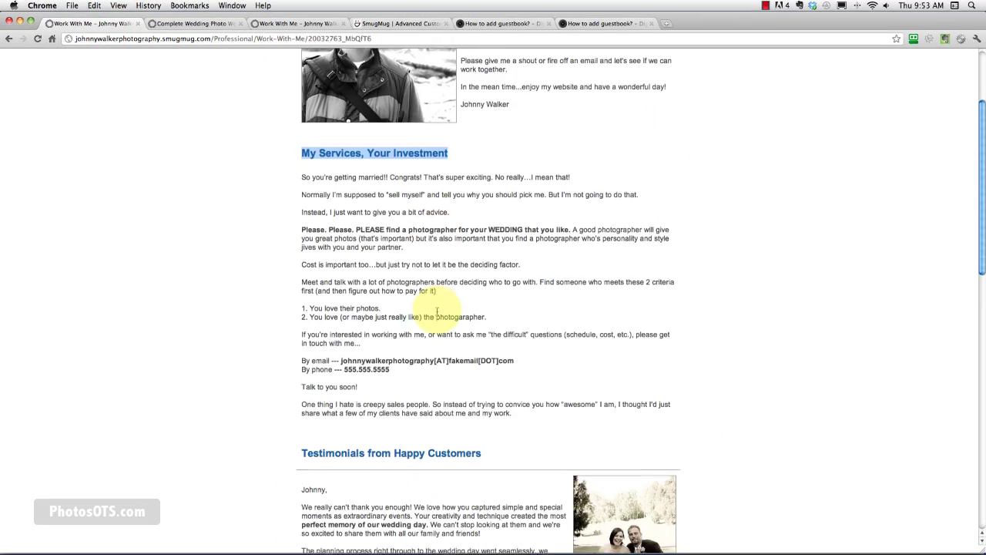
pyautogui.moveTo(497, 268); pyautogui.dragTo(299, 266)
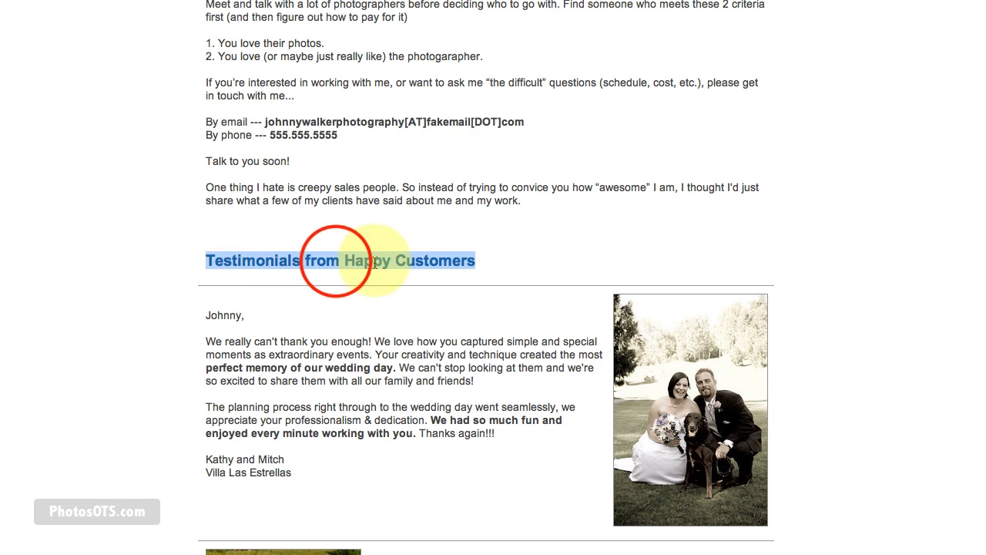
pyautogui.click(331, 263)
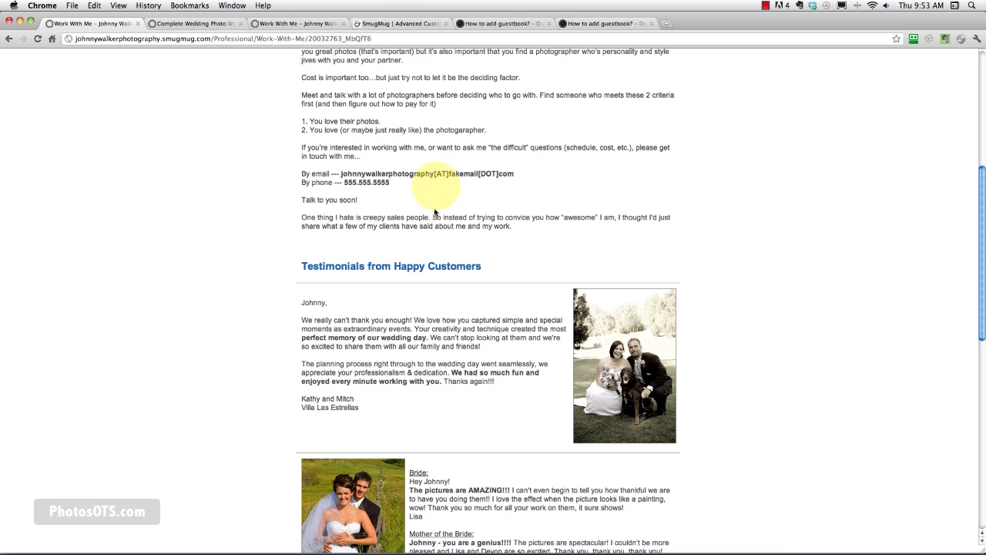
pyautogui.click(285, 23)
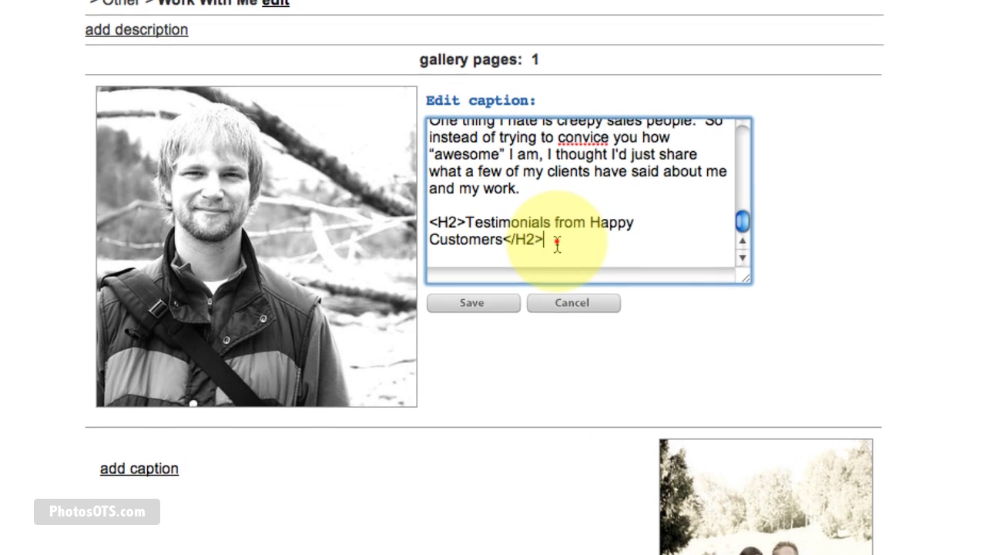
pyautogui.moveTo(518, 179); pyautogui.dragTo(502, 181)
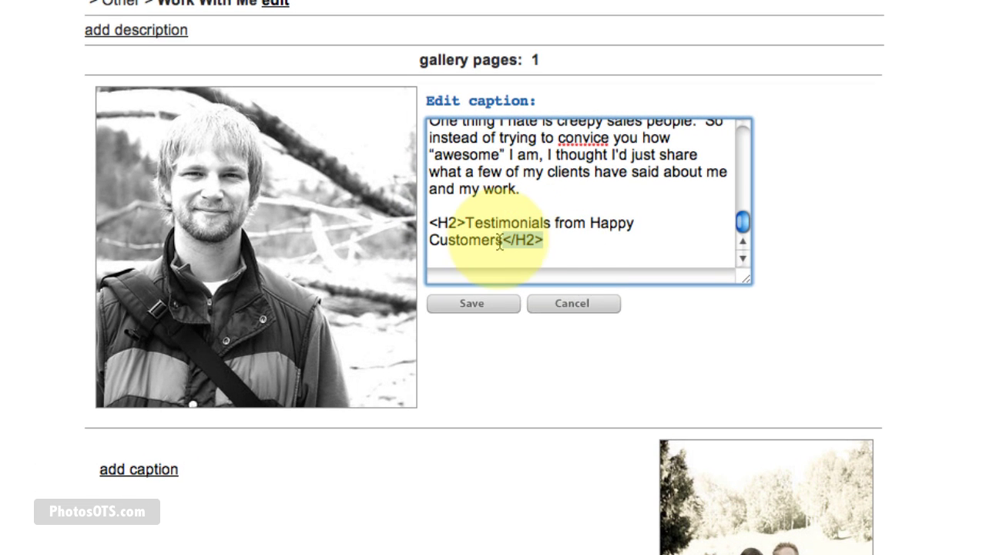
pyautogui.moveTo(452, 222); pyautogui.dragTo(429, 222)
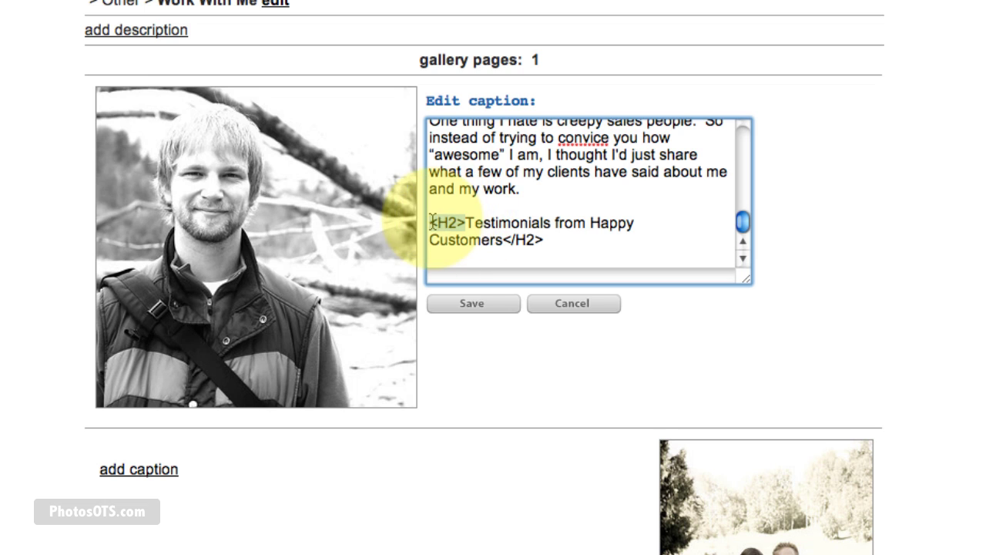
# Save the portrait photo's caption and review its headings and bold text in the Work With Me gallery.
pyautogui.click(472, 303)
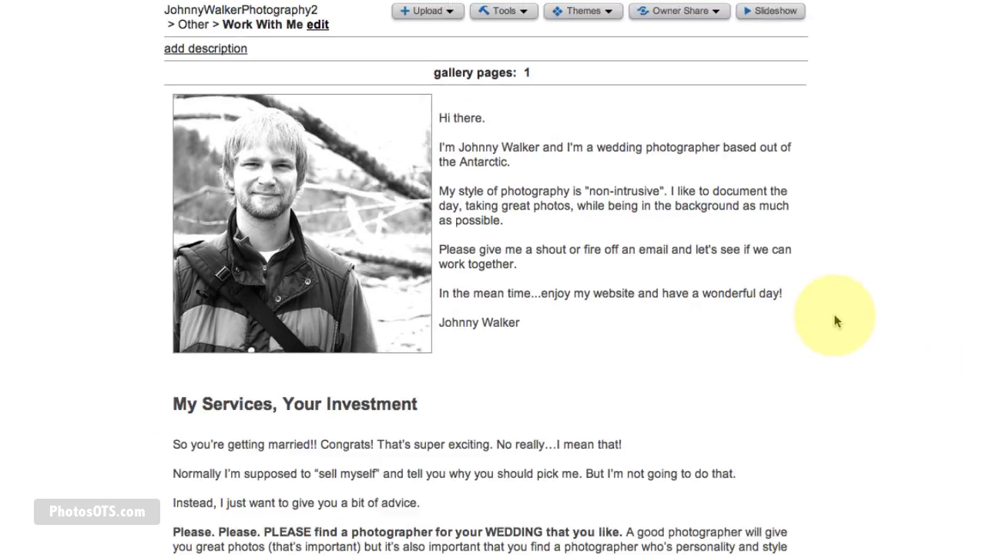
pyautogui.scroll(-3, 562, 337)
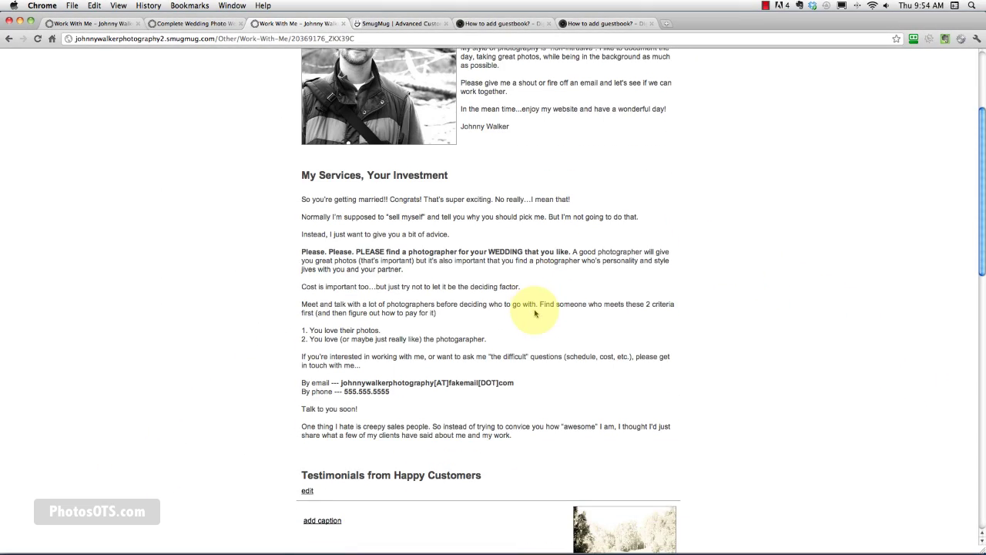
pyautogui.scroll(3, 462, 330)
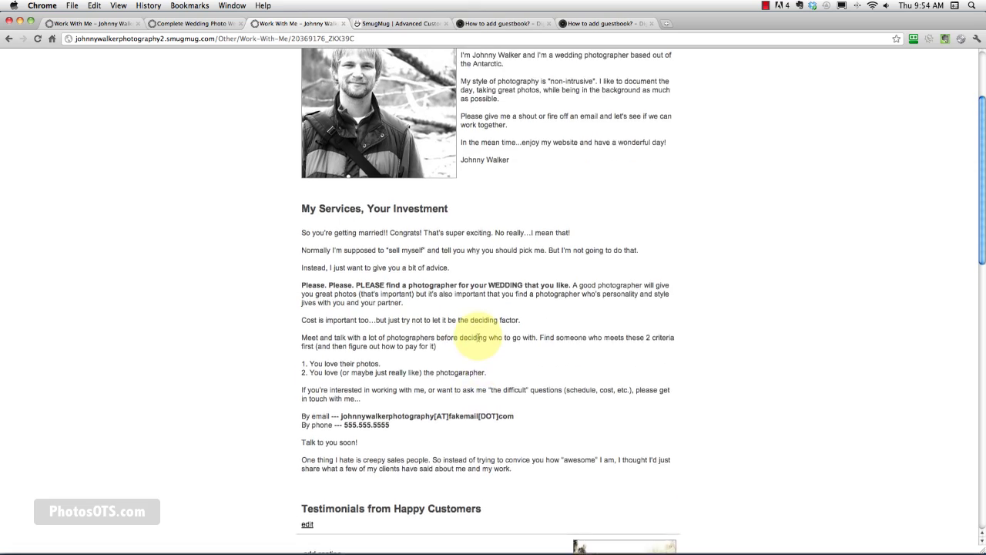
pyautogui.click(348, 263)
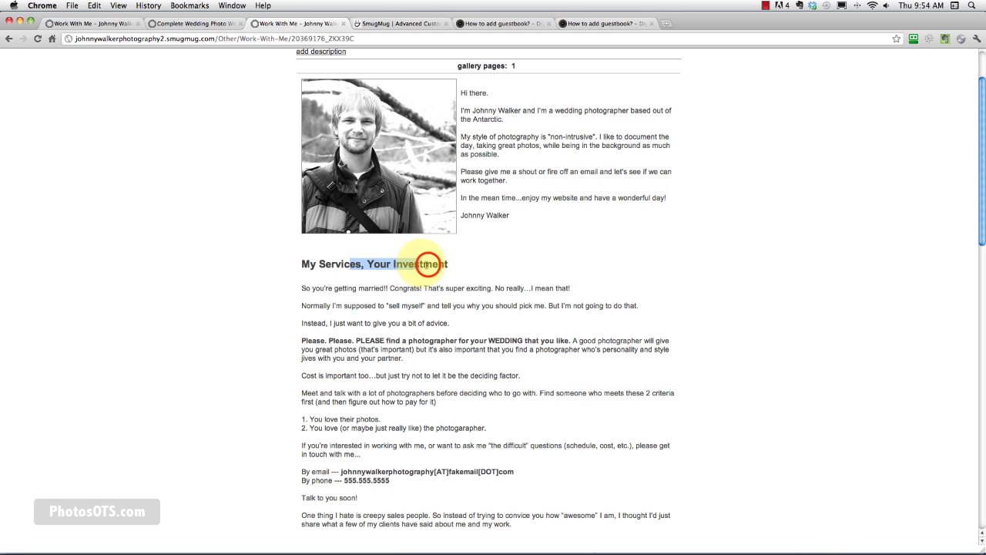
# Examine the "My Services, Your Investment" heading below the portrait photo on the Work With Me page.
pyautogui.scroll(2, 493, 281)
pyautogui.click(304, 332)
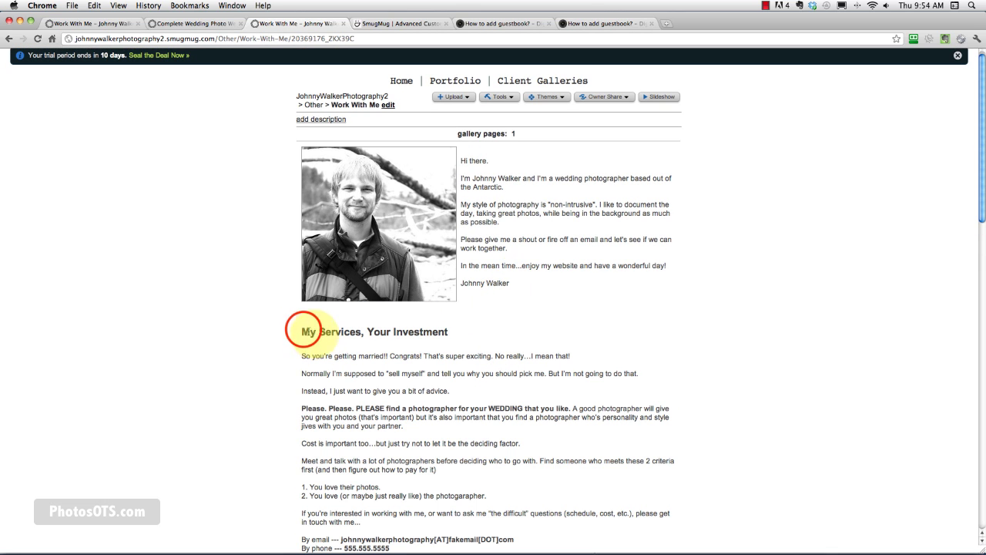
pyautogui.moveTo(303, 330); pyautogui.dragTo(448, 331)
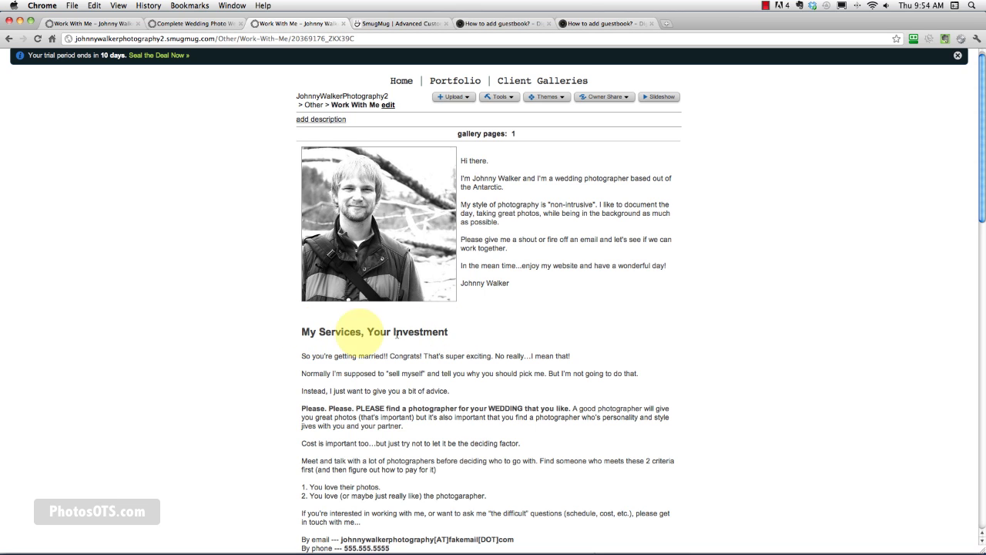
# Reopen the portrait photo's caption for editing and correct the misspelled "photogarapher" to "photographer".
pyautogui.scroll(-5, 454, 337)
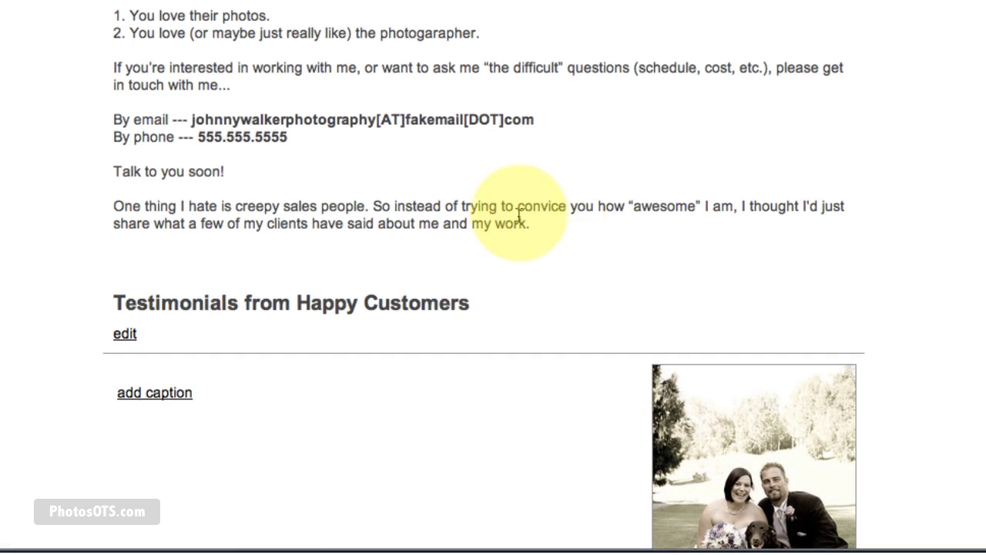
pyautogui.click(121, 335)
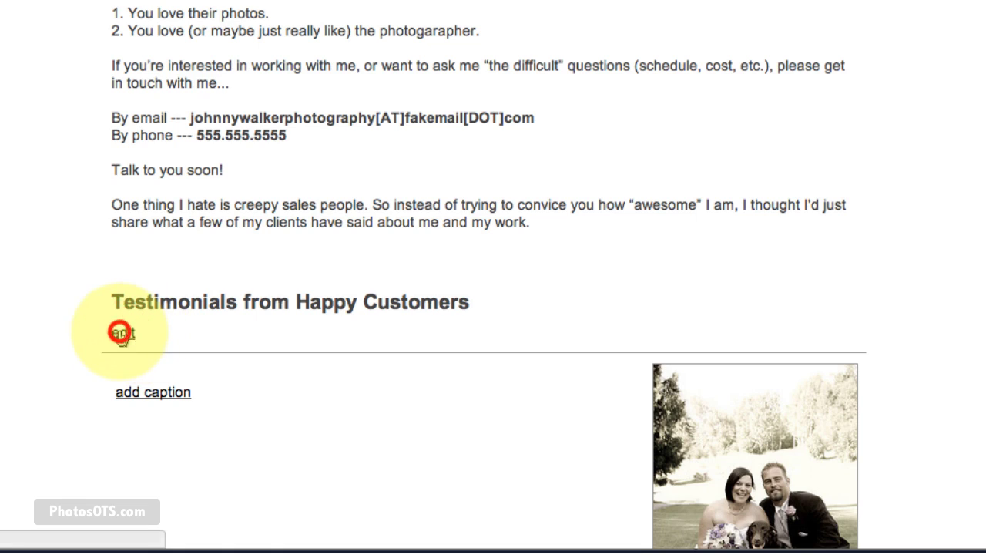
pyautogui.scroll(-8, 681, 88)
pyautogui.scroll(5, 584, 353)
pyautogui.scroll(5, 583, 353)
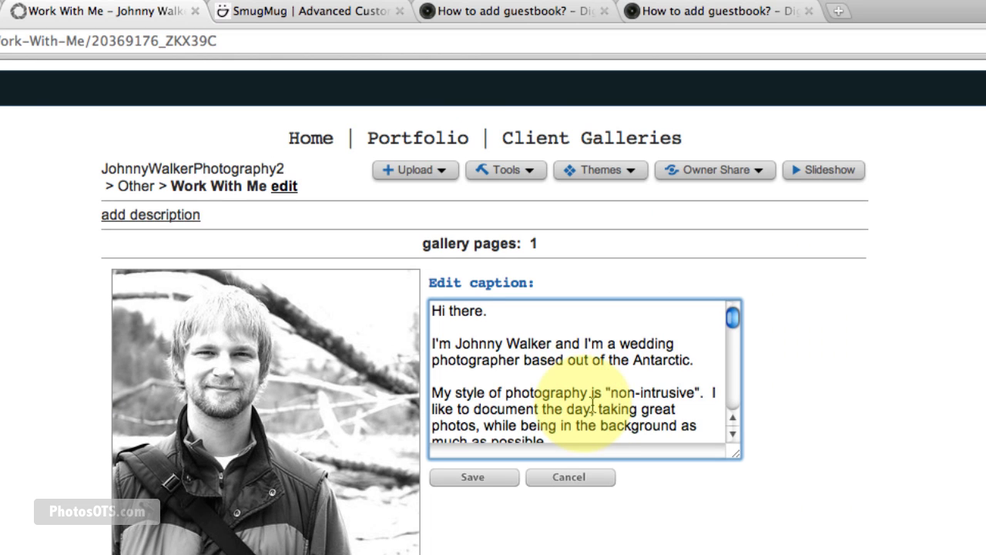
pyautogui.scroll(-15, 592, 403)
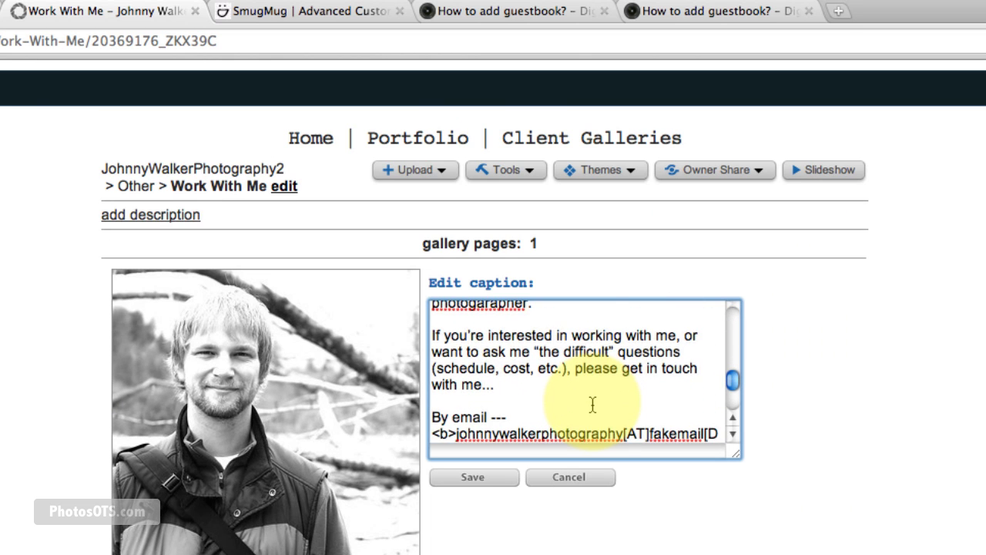
pyautogui.scroll(-1, 593, 403)
pyautogui.scroll(3, 594, 363)
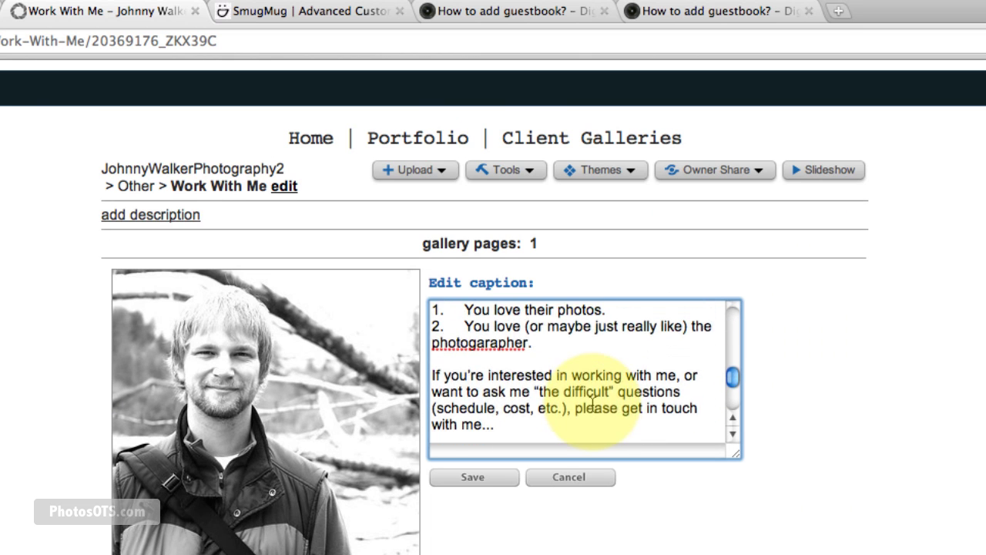
pyautogui.rightClick(479, 347)
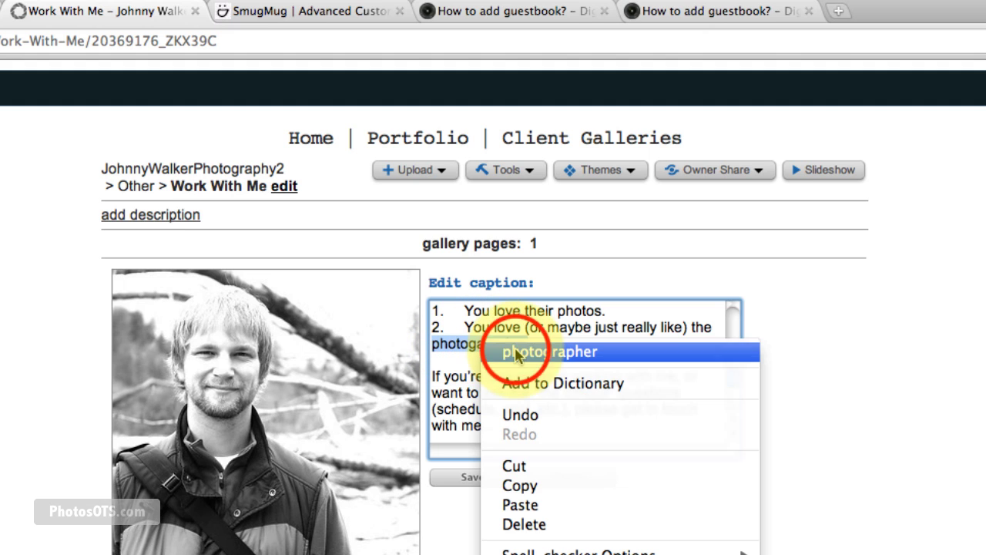
pyautogui.click(540, 345)
# Correct "convice" to "convince" in the caption's paragraph about creepy sales people and save the caption.
pyautogui.scroll(-3, 550, 378)
pyautogui.scroll(-2, 551, 378)
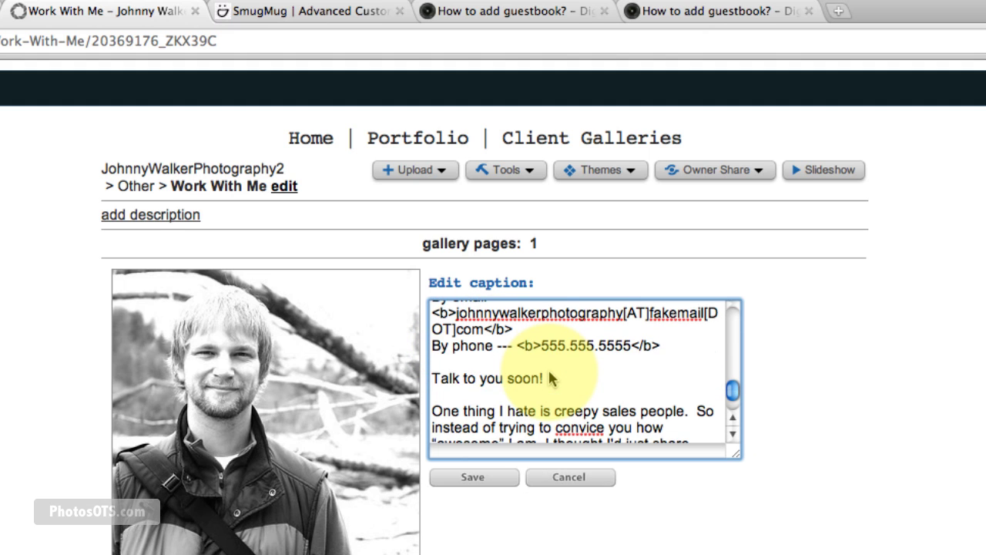
pyautogui.scroll(-2, 550, 378)
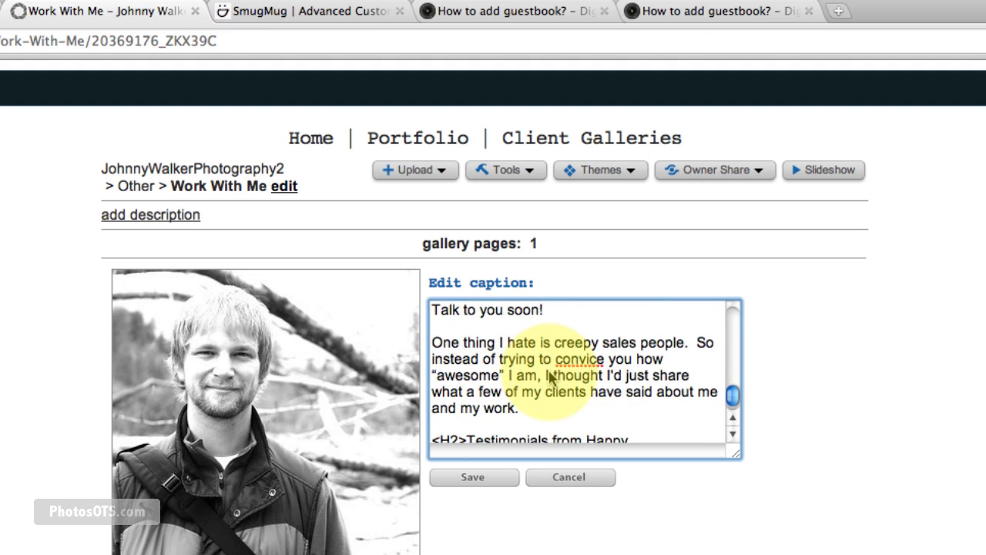
pyautogui.rightClick(590, 359)
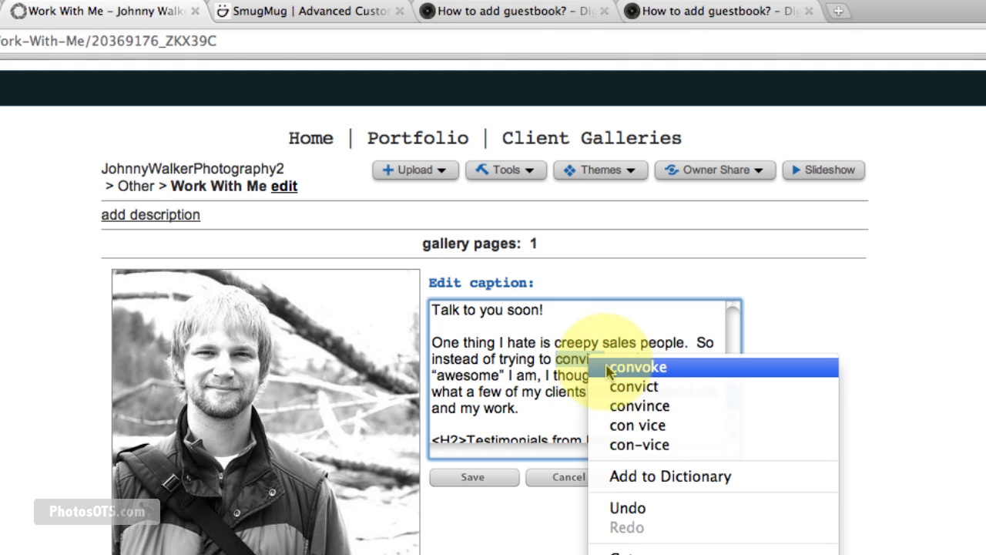
pyautogui.click(644, 406)
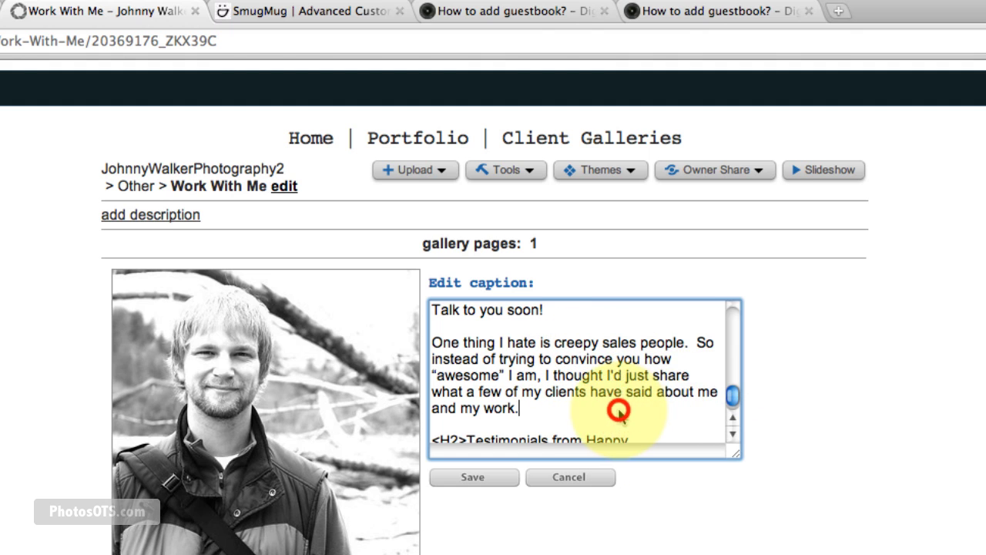
pyautogui.scroll(-3, 619, 411)
pyautogui.click(472, 455)
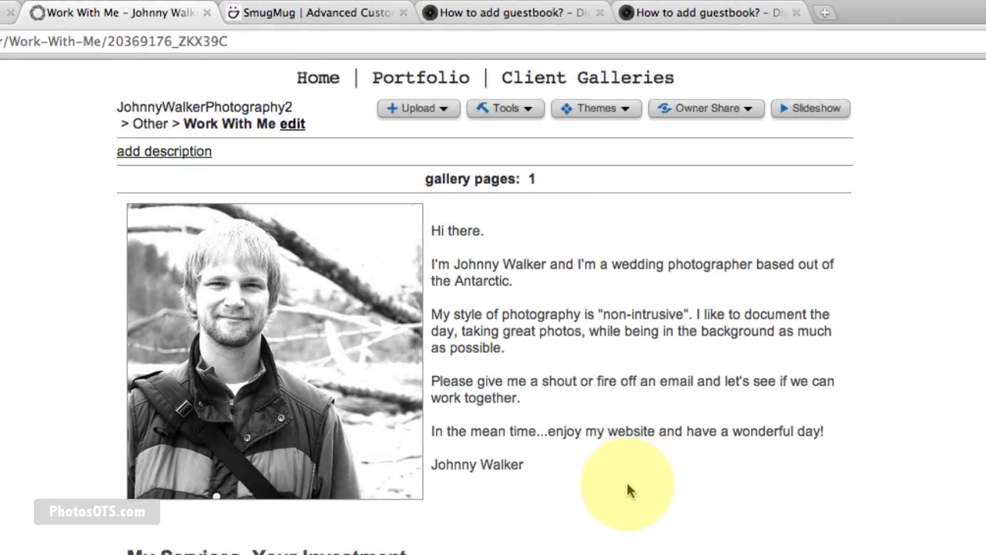
# Review the saved portrait caption on the page, including the "Testimonials from Happy Customers" heading.
pyautogui.scroll(-5, 625, 480)
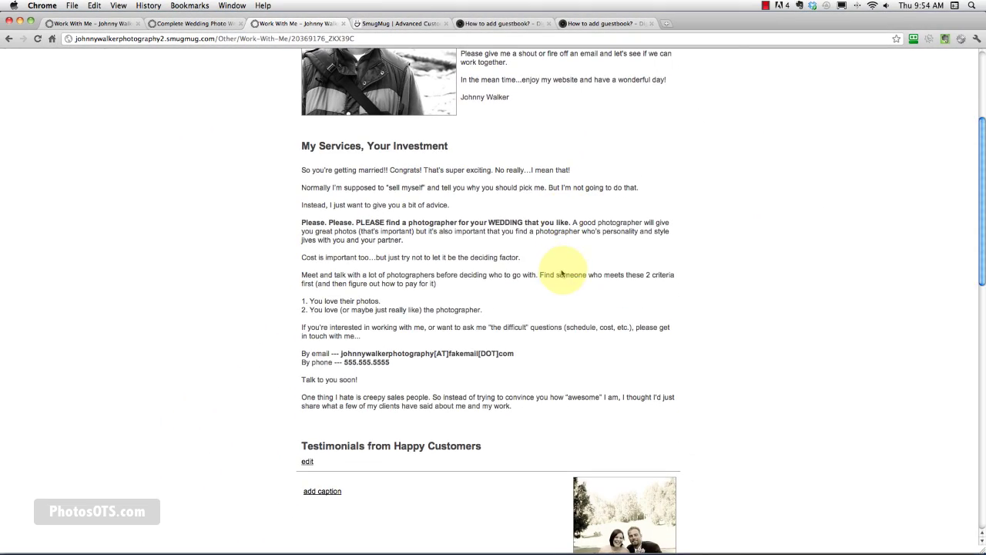
pyautogui.scroll(-2, 535, 271)
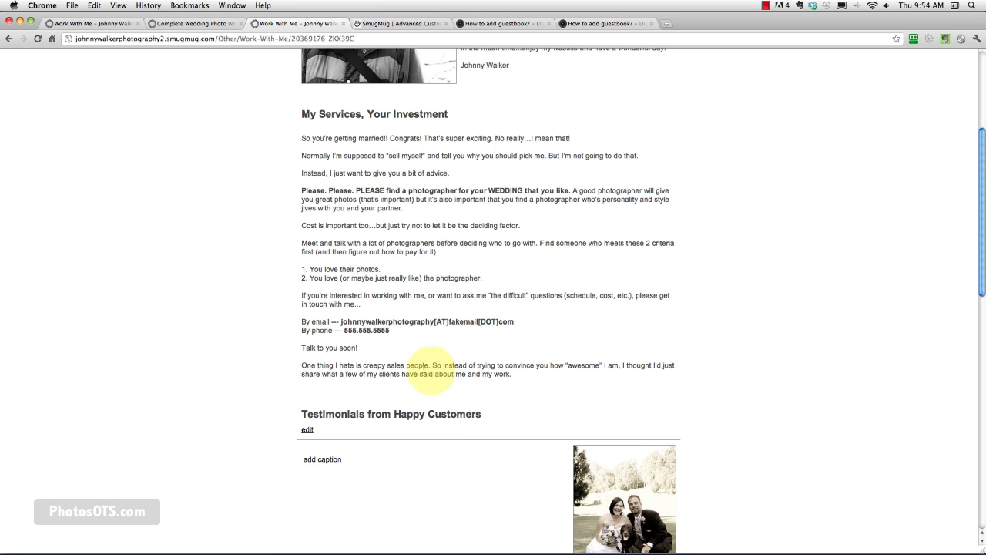
pyautogui.click(485, 417)
pyautogui.moveTo(487, 417); pyautogui.dragTo(363, 416)
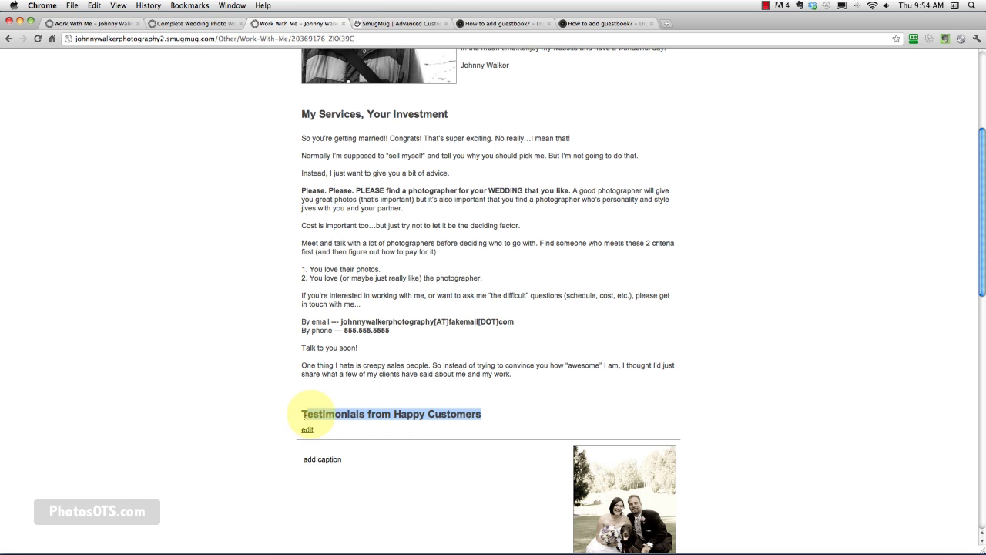
pyautogui.scroll(4, 558, 410)
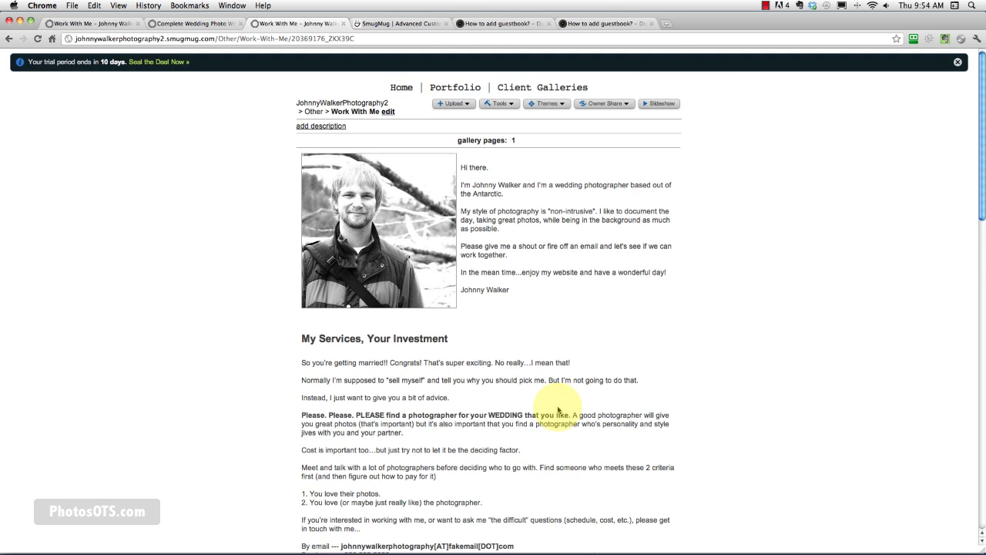
# Copy the first testimonial with its bold tags from the Word document into the caption of the couple-with-dog photo and save it.
pyautogui.scroll(-10, 559, 411)
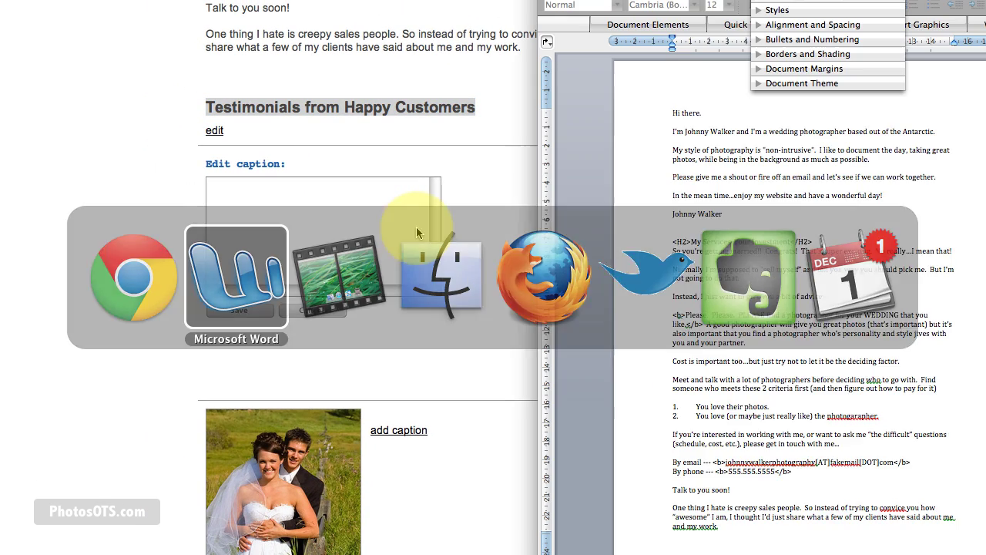
pyautogui.moveTo(673, 112); pyautogui.dragTo(744, 362)
pyautogui.scroll(-3, 717, 231)
pyautogui.click(744, 360)
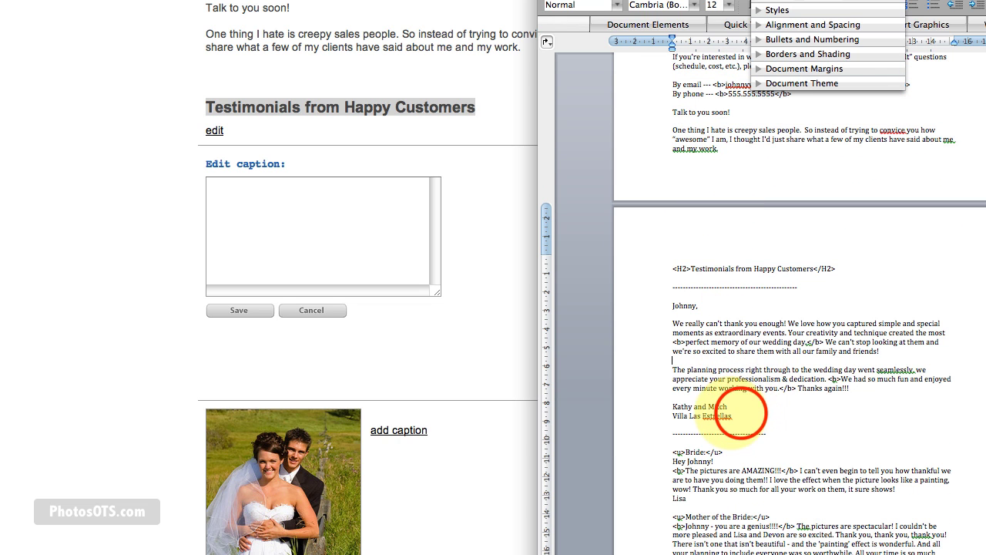
pyautogui.moveTo(741, 414); pyautogui.dragTo(669, 314)
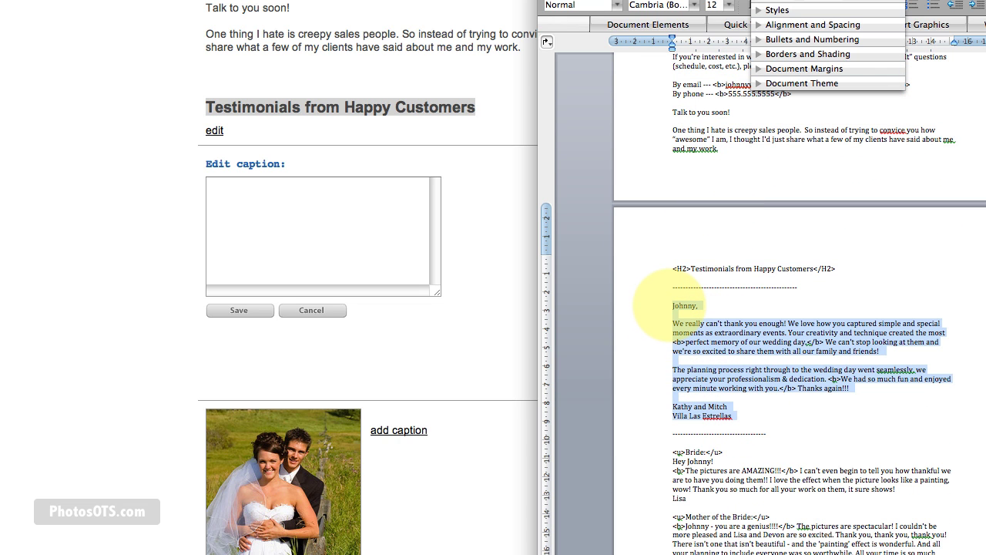
pyautogui.click(332, 216)
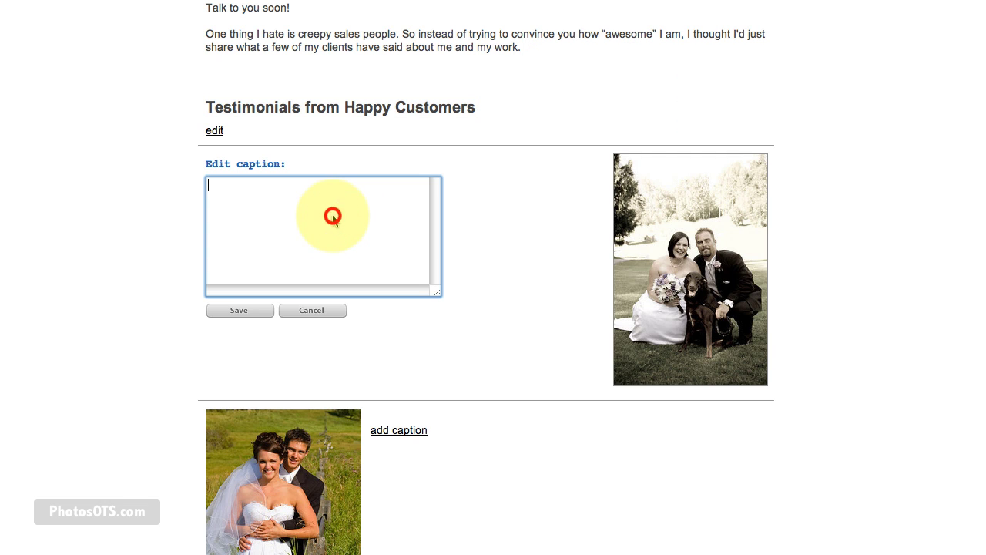
pyautogui.press('super+v')
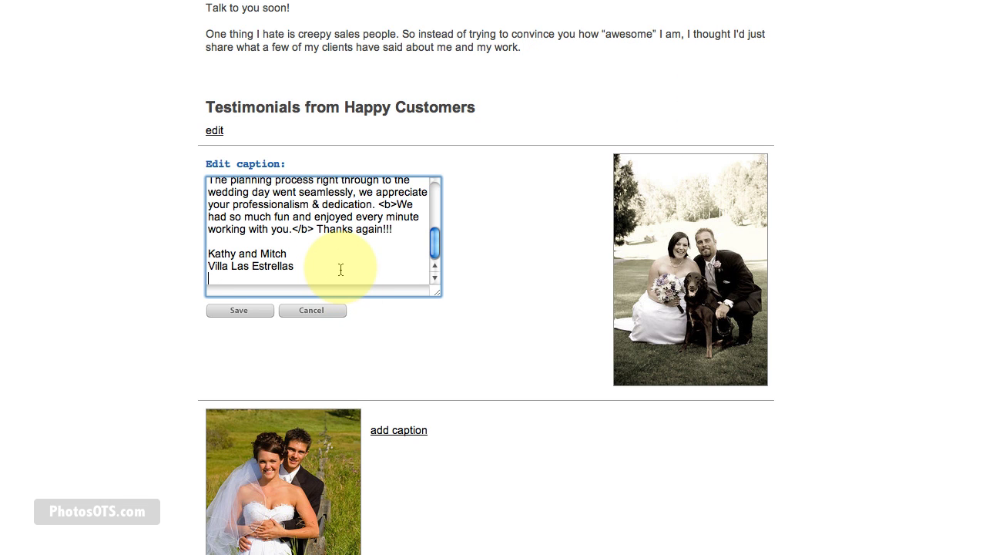
pyautogui.click(315, 229)
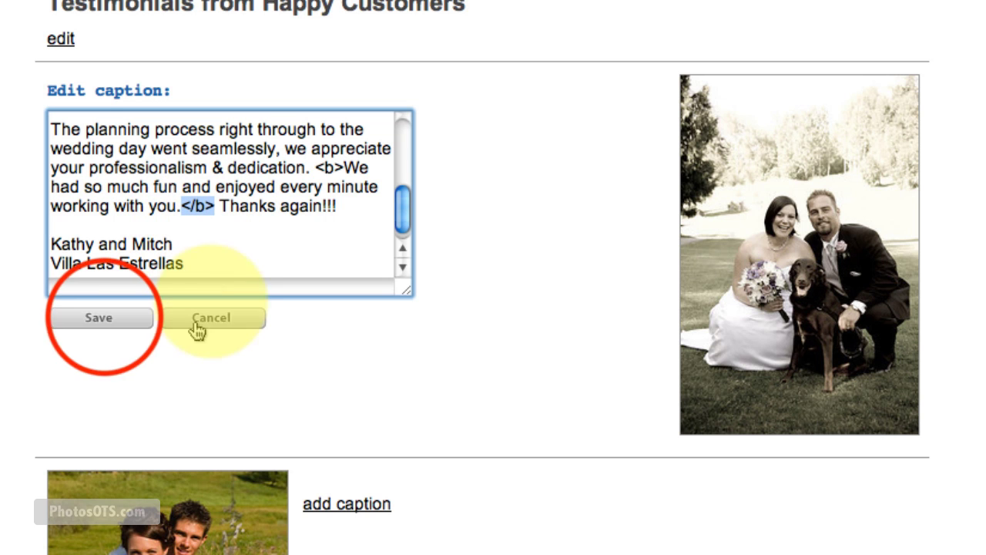
pyautogui.click(106, 317)
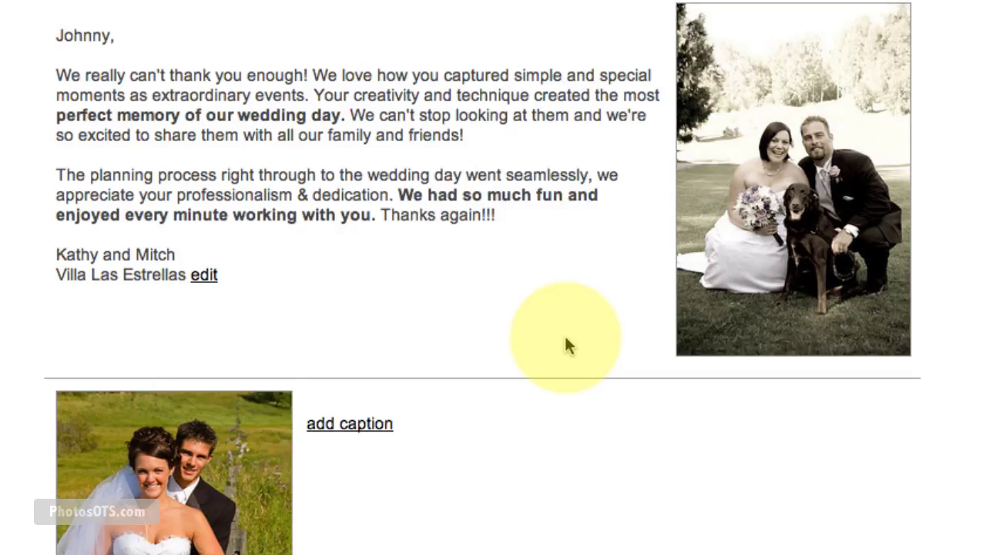
# Copy the "Bride" and "Mother of the Bride" testimonials from Word into the caption of the photo of the couple by the fence.
pyautogui.press('super+Tab')
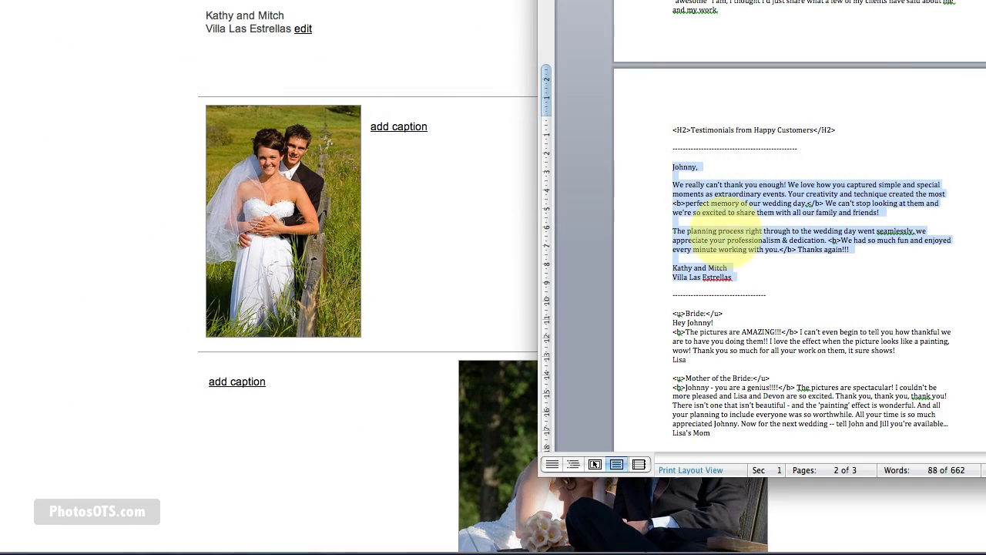
pyautogui.scroll(-1, 656, 416)
pyautogui.moveTo(655, 429); pyautogui.dragTo(662, 282)
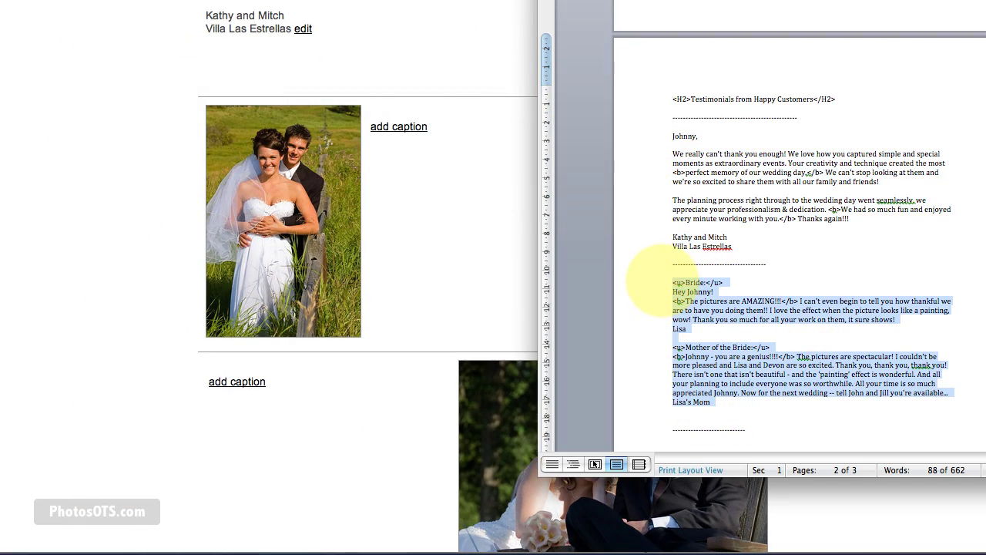
pyautogui.click(429, 177)
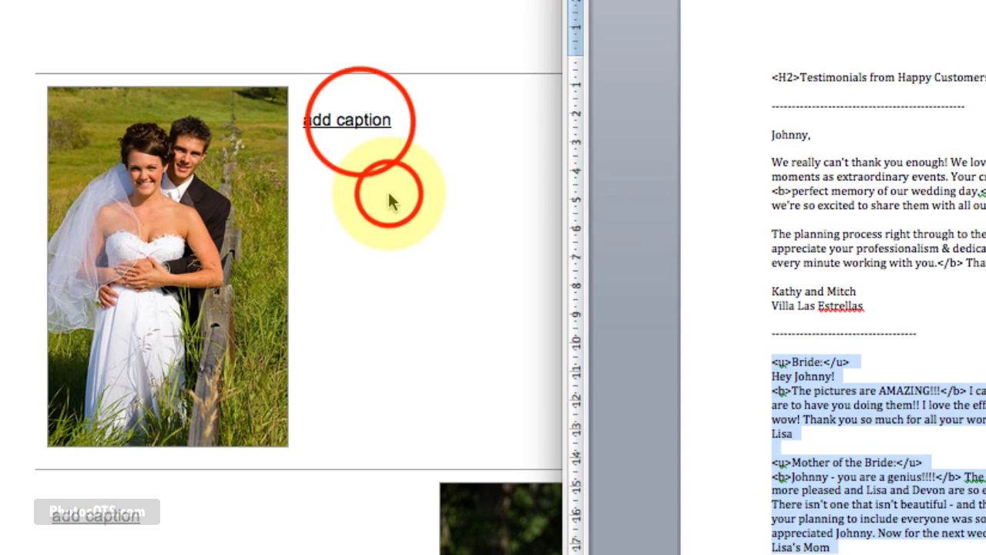
pyautogui.click(360, 121)
pyautogui.click(401, 192)
pyautogui.press('super+v')
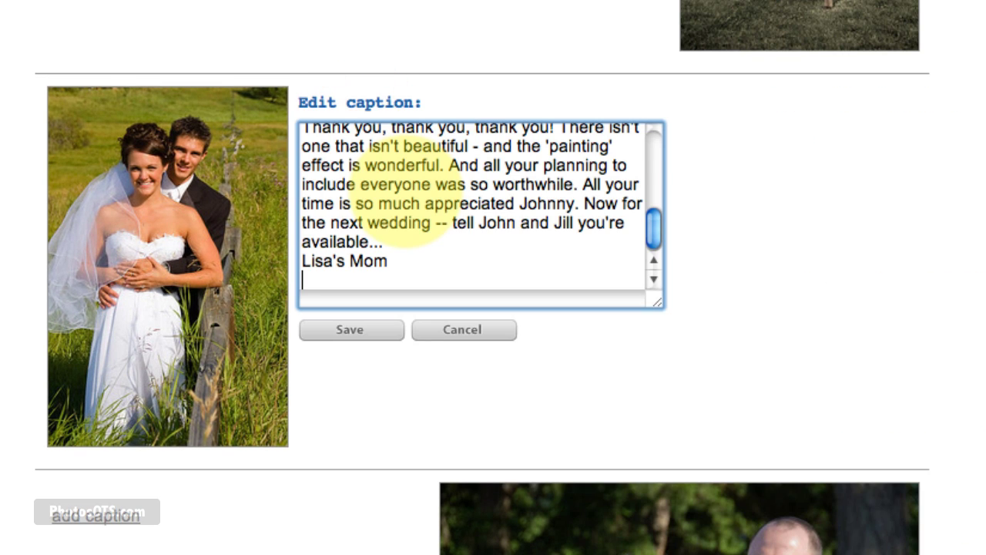
# Check the underline tags around "Bride:" in the fence photo's caption and save the caption.
pyautogui.scroll(10, 458, 249)
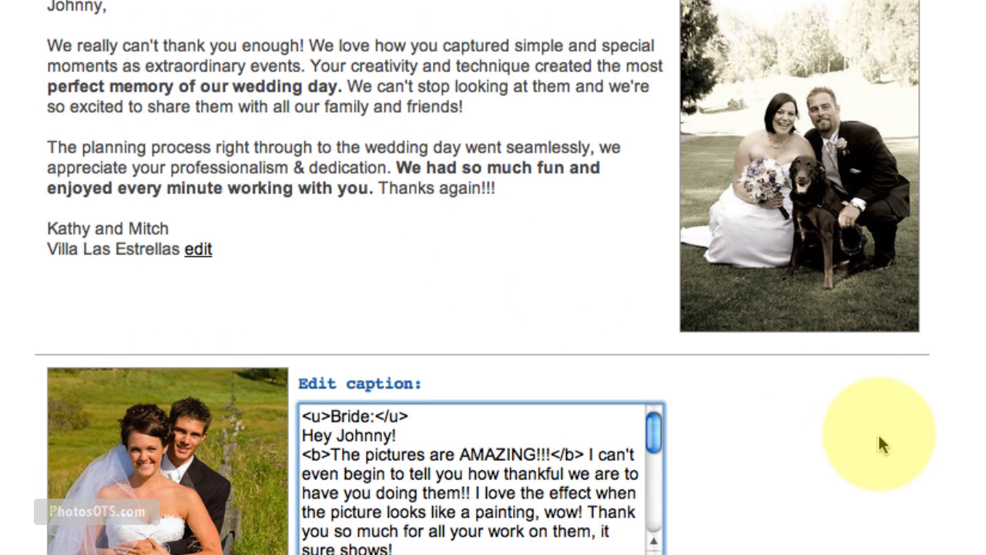
pyautogui.scroll(-8, 879, 442)
pyautogui.click(329, 121)
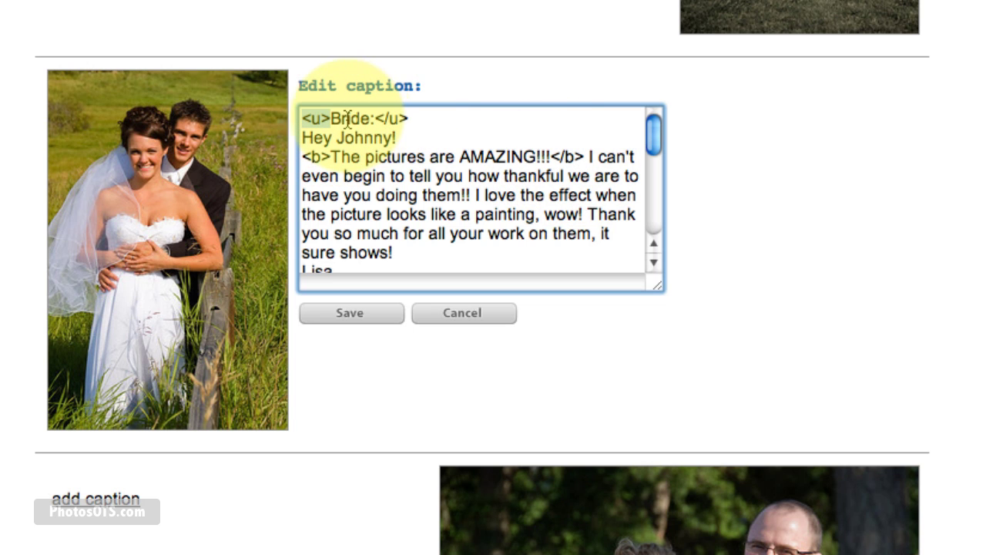
pyautogui.click(372, 120)
pyautogui.press('BackSpace')
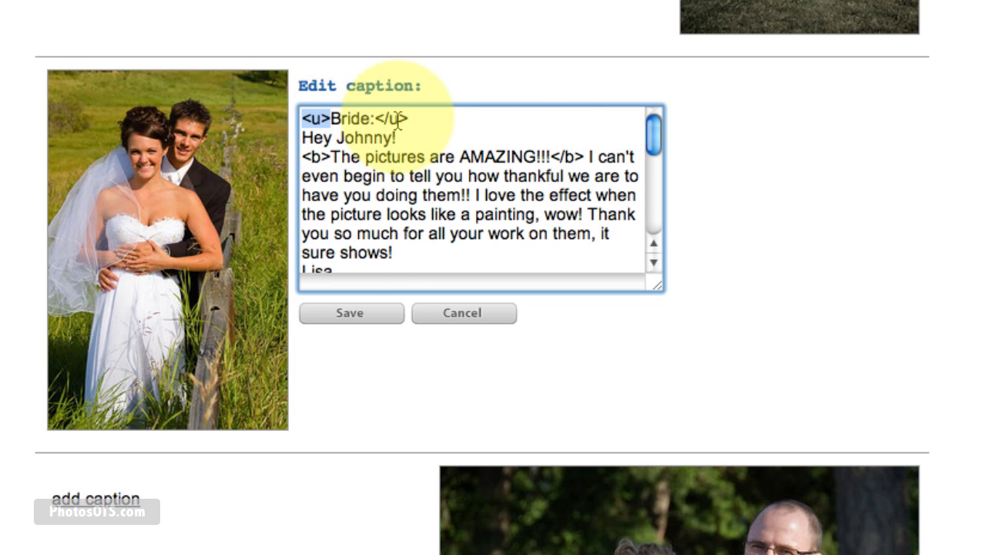
pyautogui.click(349, 313)
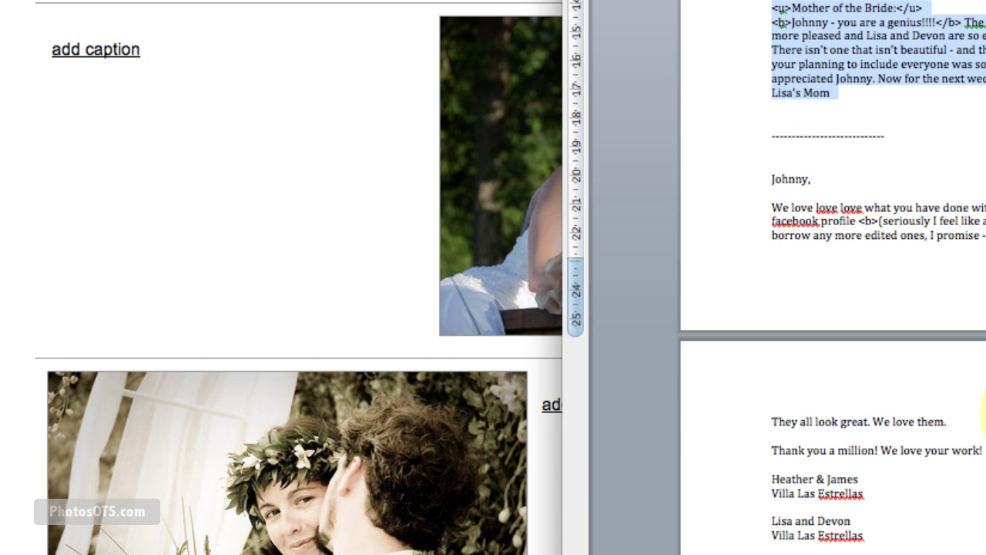
# Copy the third testimonial from Word, ending at the first "Villa Las Estrellas" signature, into the seated couple's photo caption and save it.
pyautogui.moveTo(886, 530); pyautogui.dragTo(777, 358)
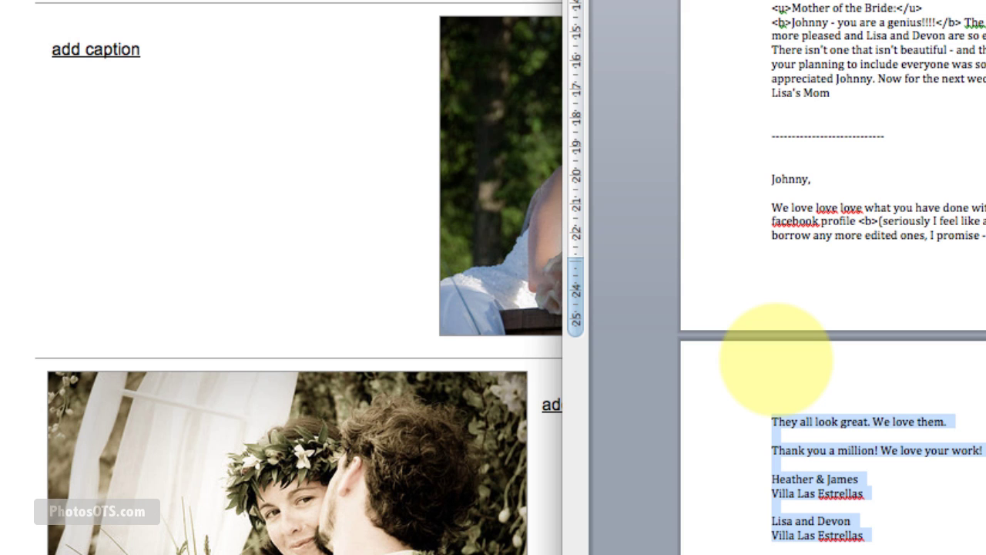
pyautogui.click(871, 467)
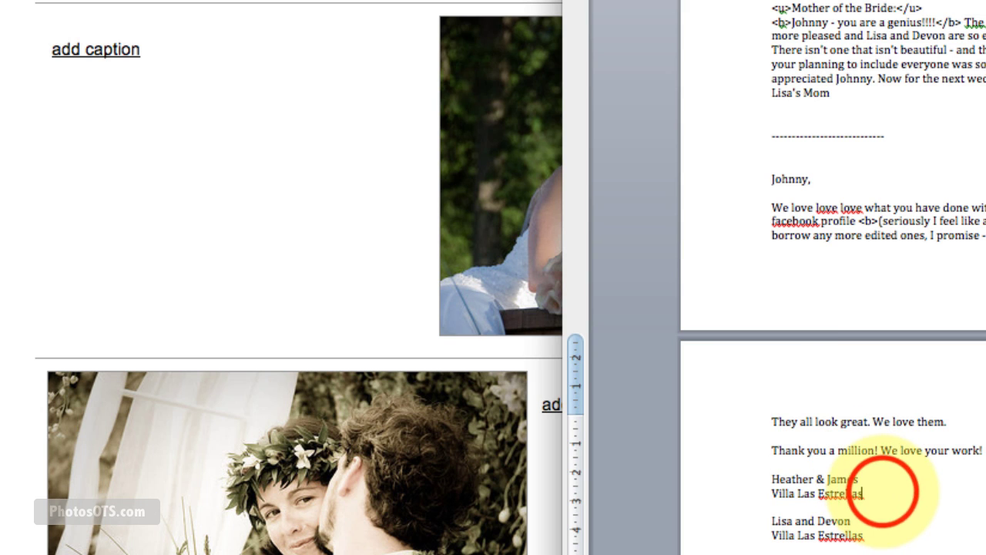
pyautogui.click(876, 468)
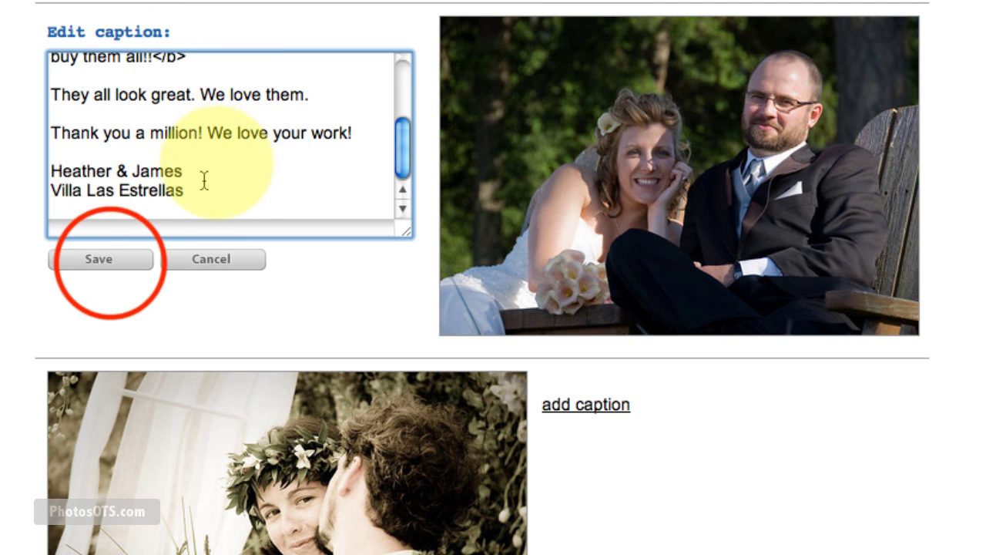
# Save the seated couple's caption and copy the last two-line signature above the divider after the third testimonial in Word.
pyautogui.click(108, 261)
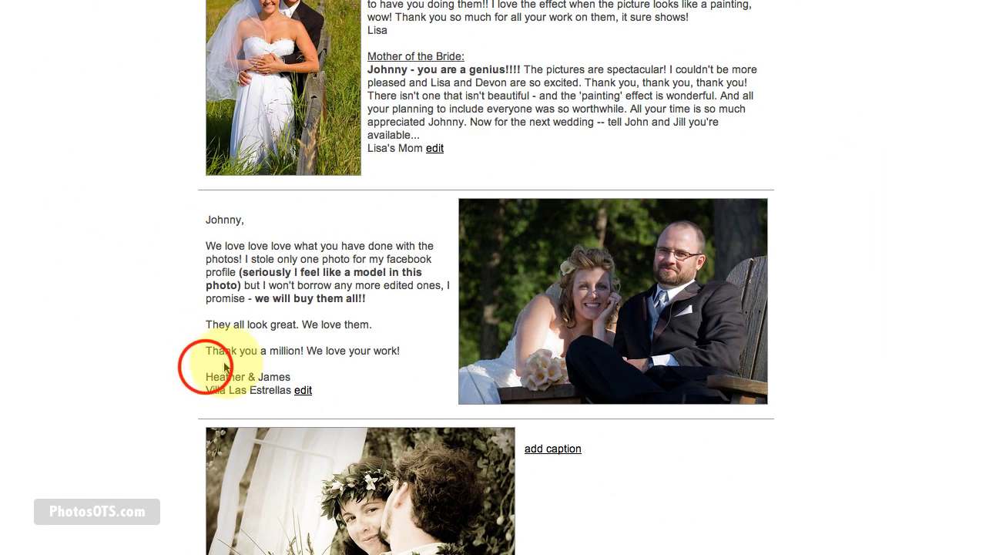
pyautogui.press('super+Tab')
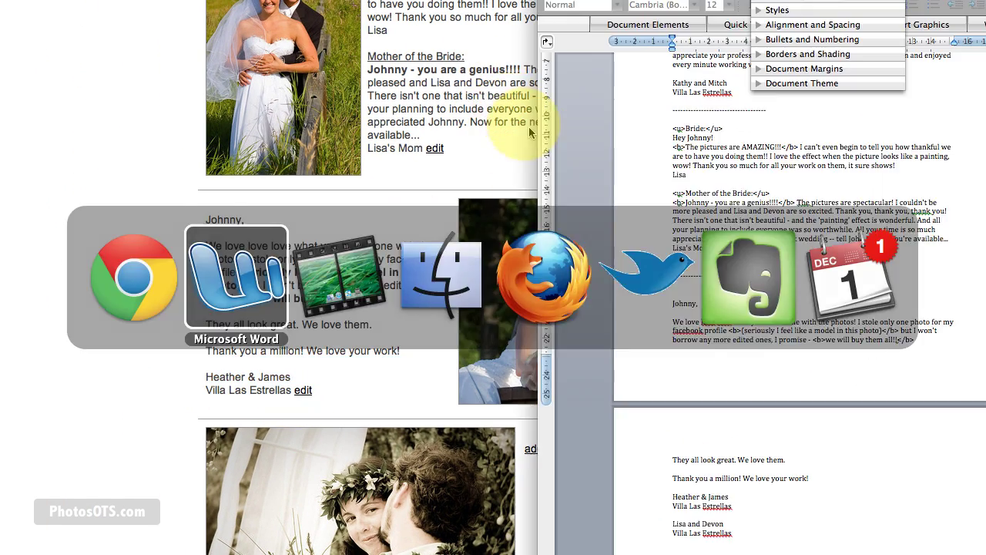
pyautogui.moveTo(745, 531); pyautogui.dragTo(671, 524)
pyautogui.press('super+c')
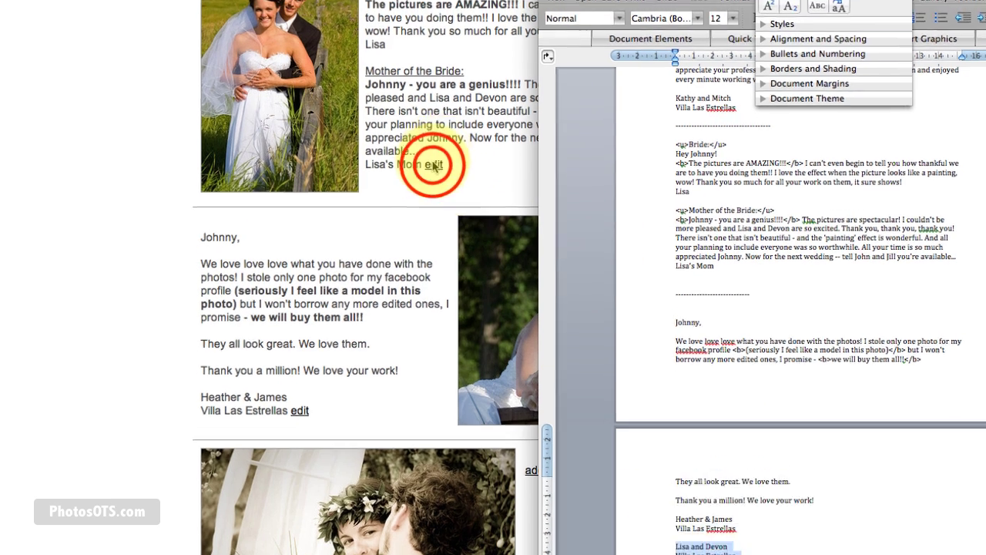
# Paste the copied couple's signature after a blank line at the end of the fence photo's caption and save it.
pyautogui.click(434, 148)
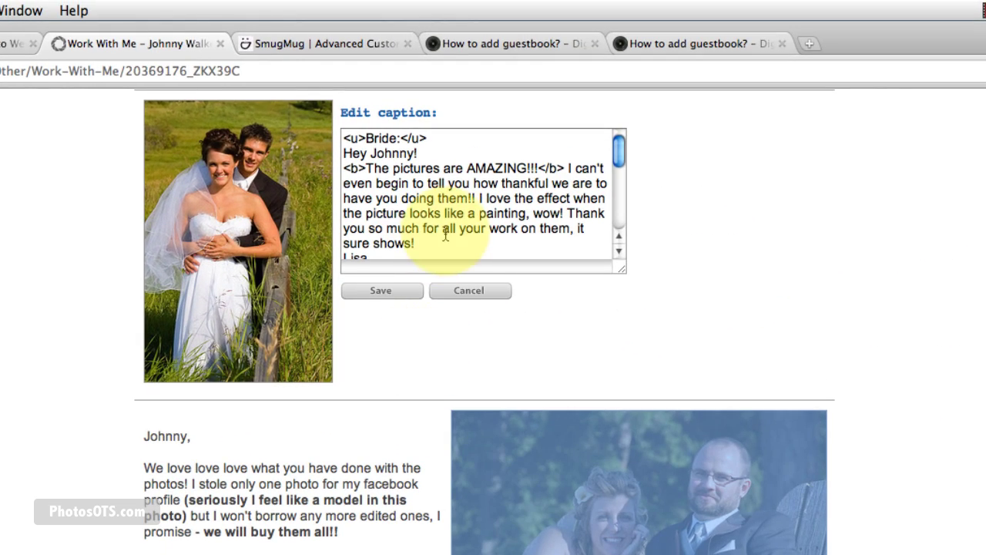
pyautogui.scroll(-5, 445, 235)
pyautogui.click(420, 189)
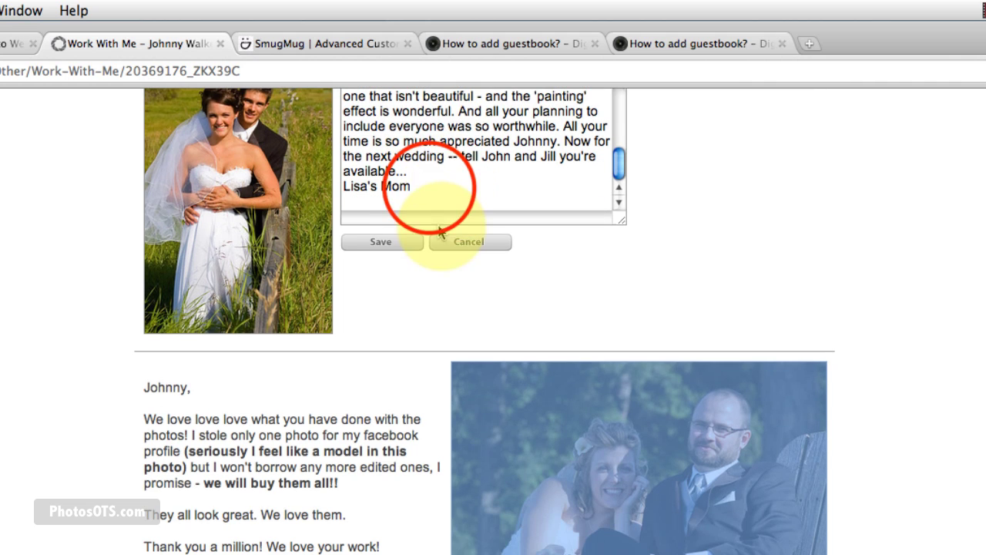
pyautogui.press('Return')
pyautogui.press('Return')
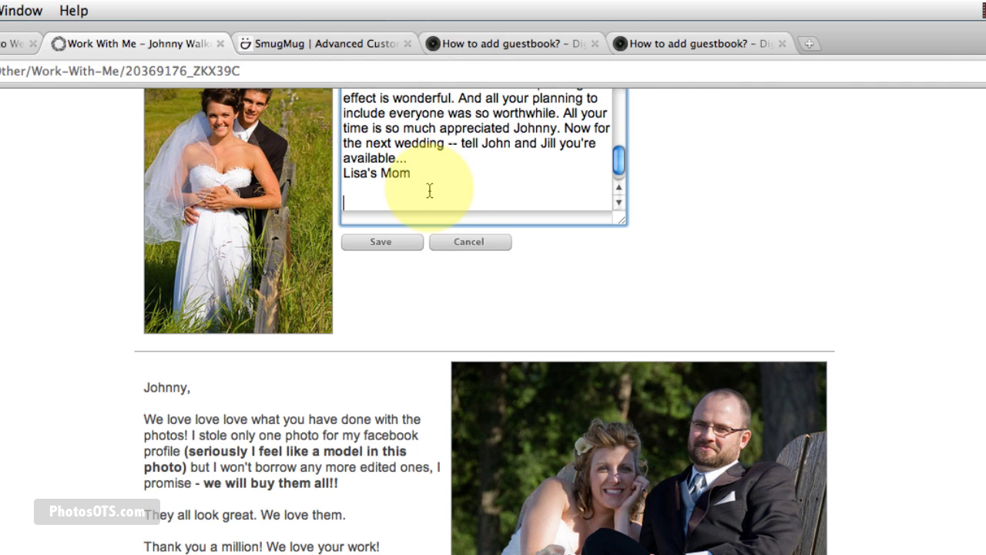
pyautogui.press('super+v')
pyautogui.scroll(3, 944, 247)
pyautogui.scroll(3, 942, 274)
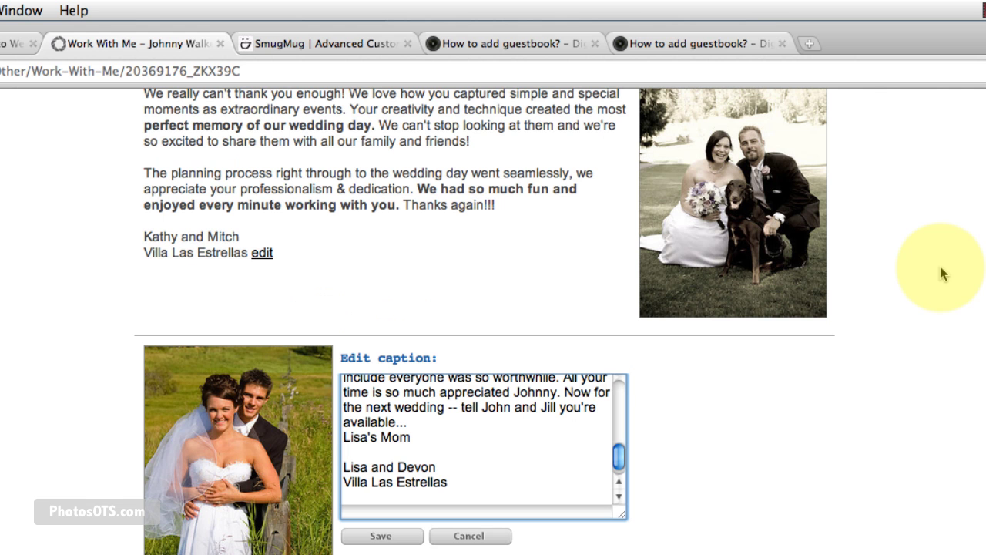
pyautogui.click(381, 535)
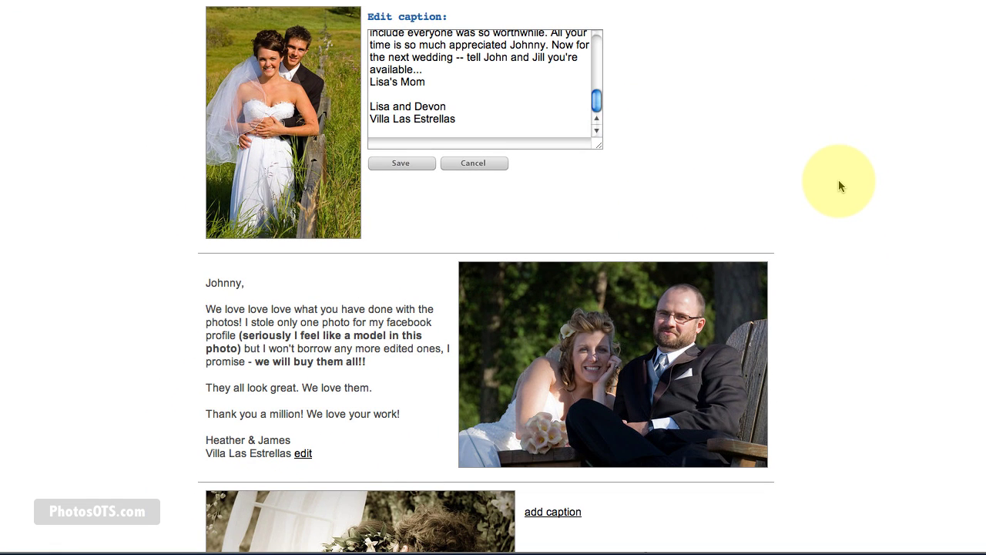
pyautogui.click(378, 166)
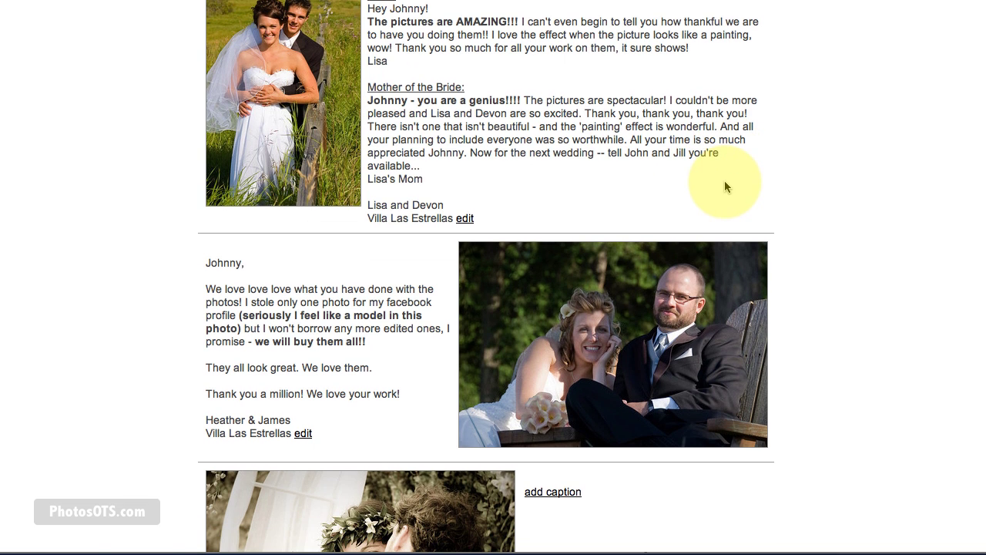
# In the Word document, move the misplaced couple's signature to below the "Mother of the Bride" testimonial.
pyautogui.scroll(-1, 432, 231)
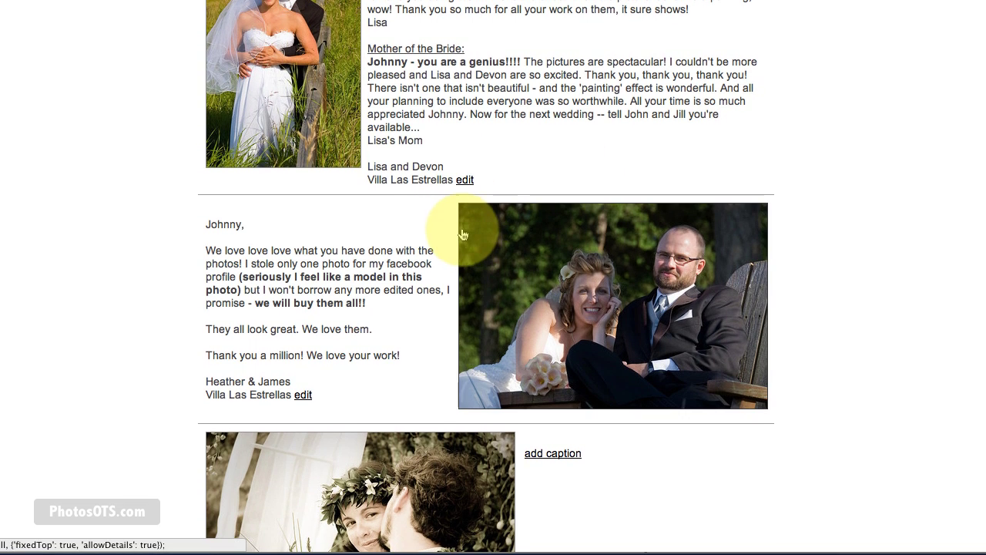
pyautogui.scroll(-5, 419, 254)
pyautogui.press('super+Tab')
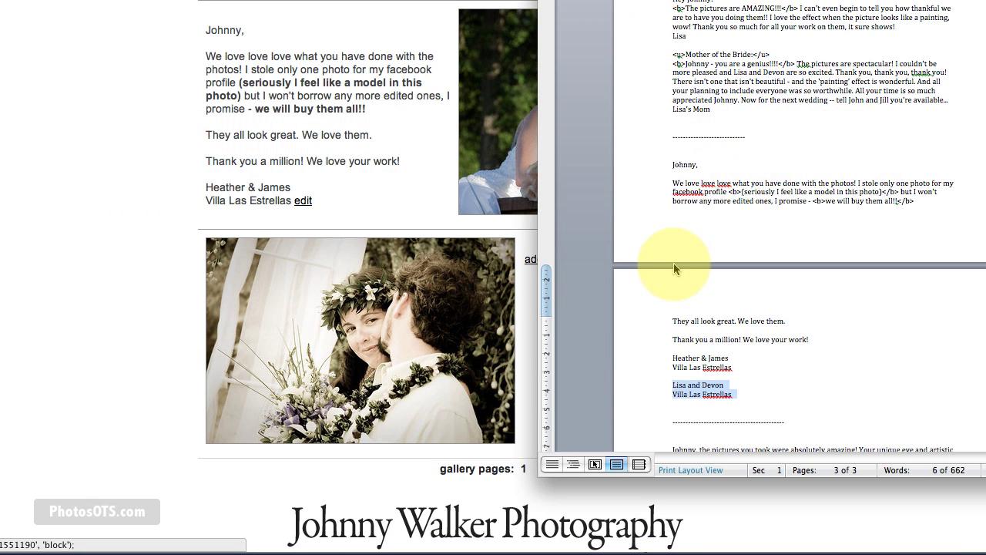
pyautogui.scroll(-1, 673, 262)
pyautogui.press('Delete')
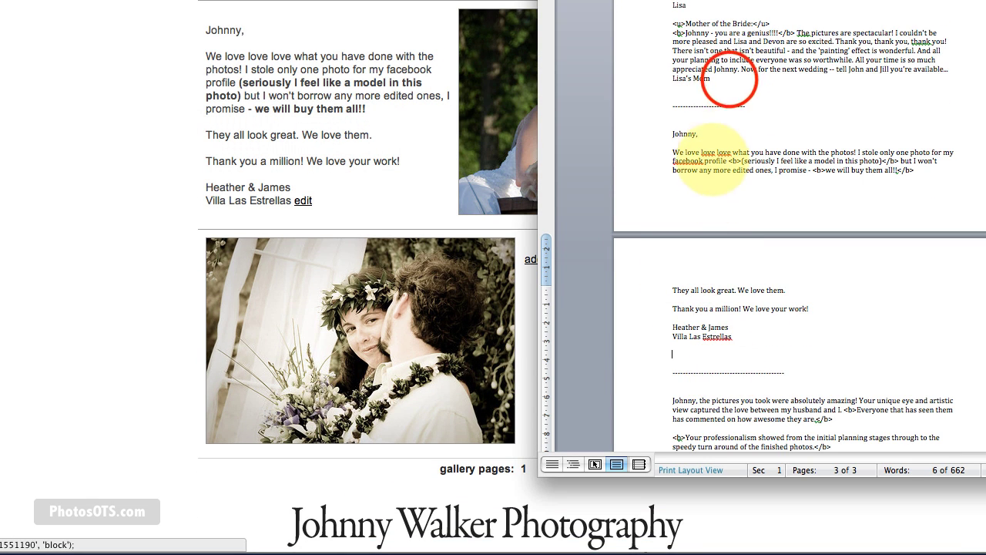
pyautogui.click(727, 79)
pyautogui.press('Return')
pyautogui.press('super+v')
pyautogui.click(698, 121)
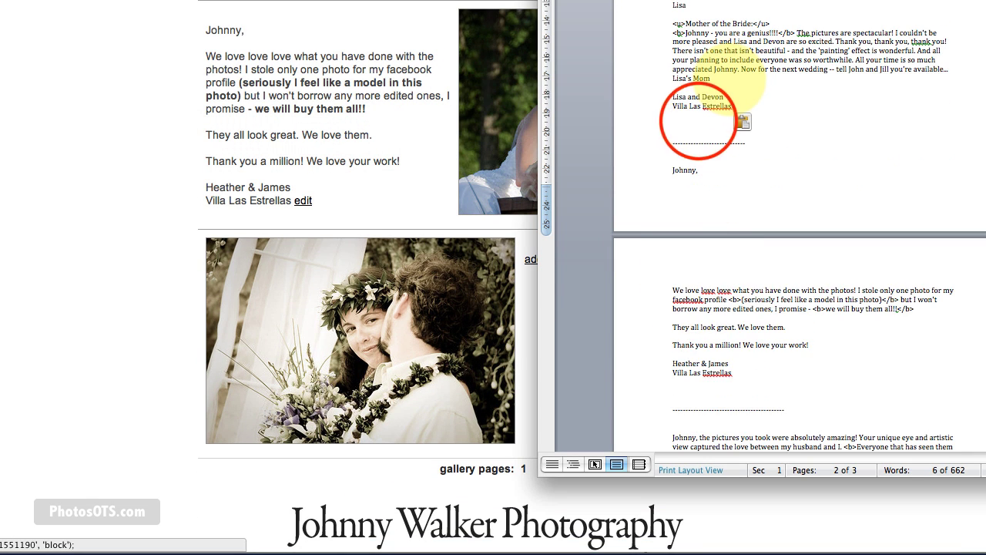
# Copy the last testimonial and its signature from Word into the caption of the flower-crown bride's photo and save it.
pyautogui.scroll(-9, 697, 177)
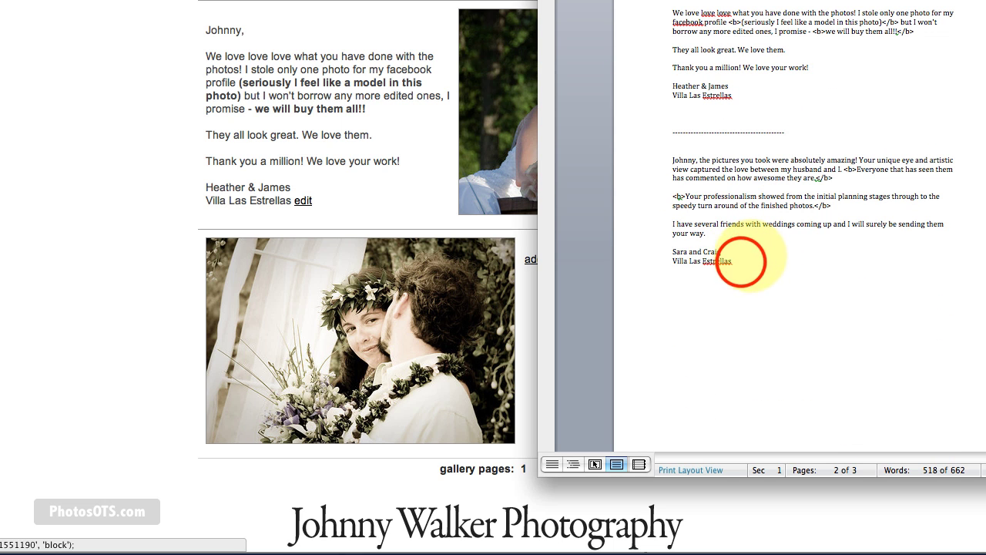
pyautogui.moveTo(734, 262); pyautogui.dragTo(673, 159)
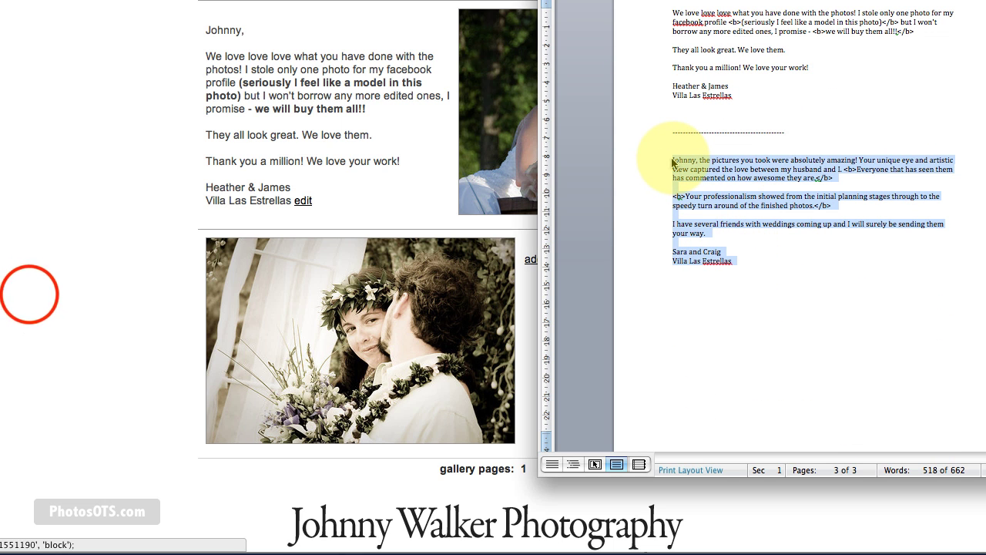
pyautogui.click(30, 293)
pyautogui.click(538, 259)
pyautogui.click(588, 287)
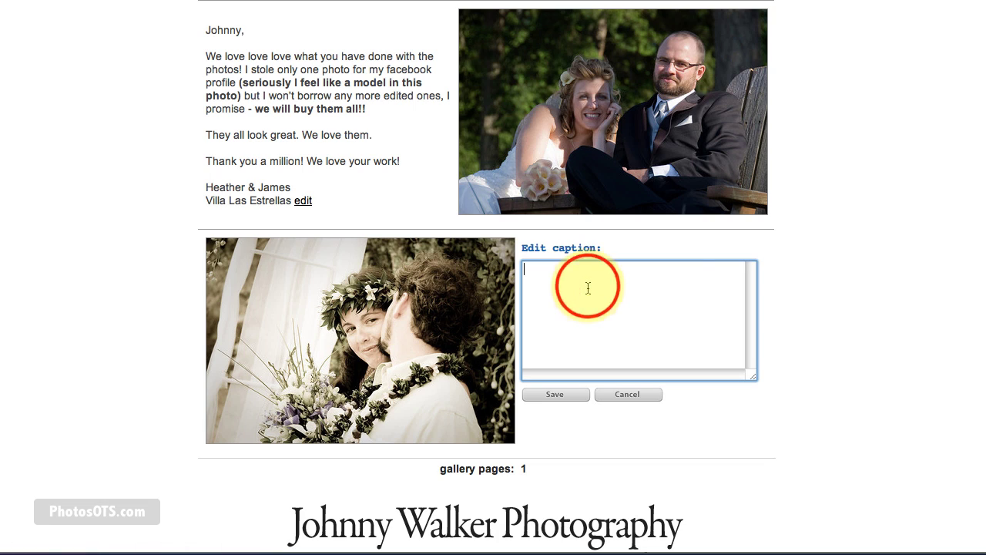
pyautogui.click(556, 394)
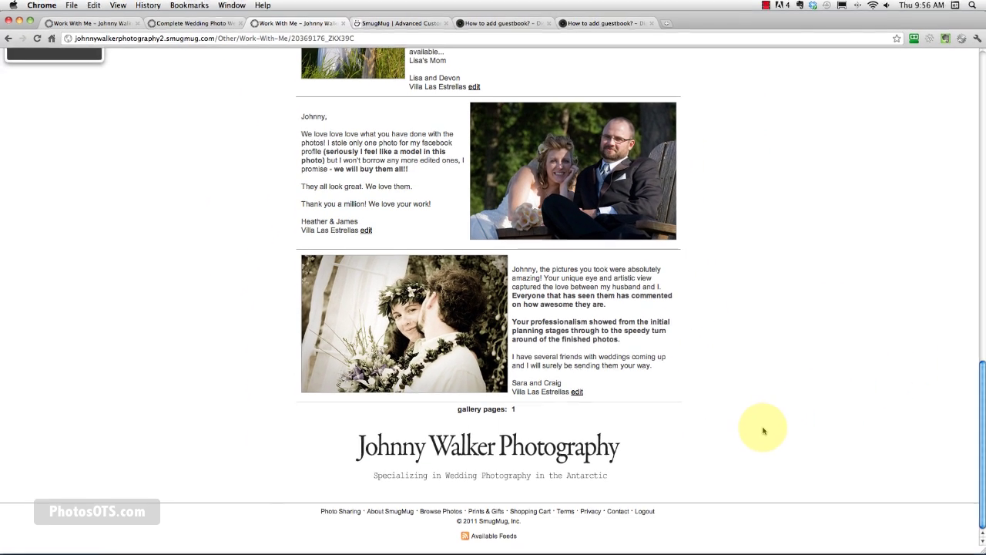
# Review the whole Work With Me page, from the introduction and services text to the last testimonial.
pyautogui.scroll(15, 764, 430)
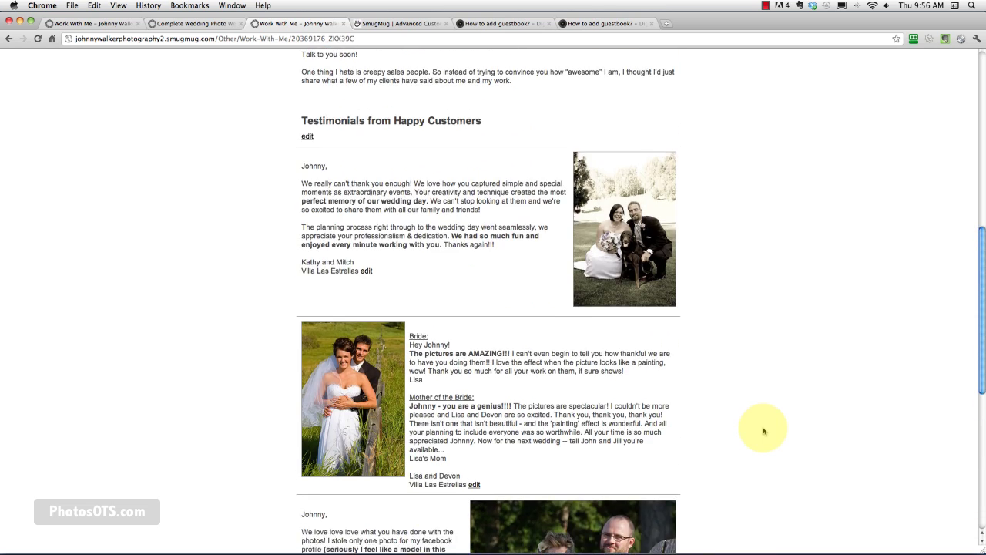
pyautogui.scroll(5, 764, 431)
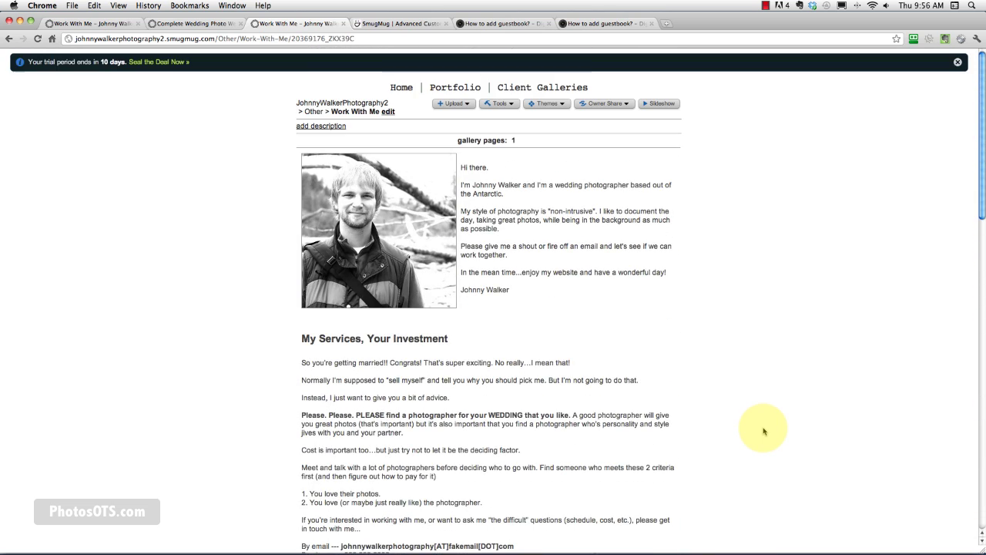
pyautogui.scroll(-5, 764, 431)
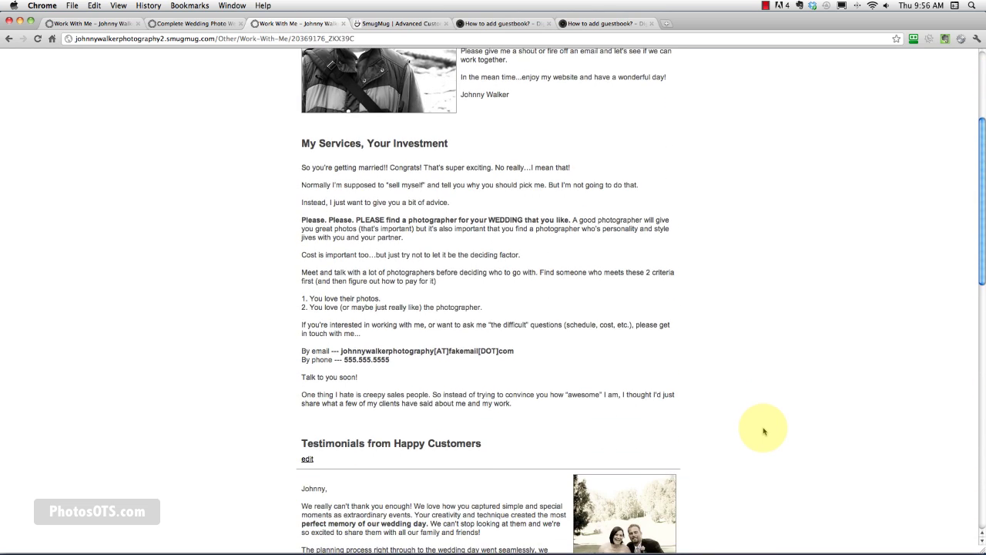
pyautogui.scroll(-5, 764, 430)
pyautogui.scroll(-10, 764, 431)
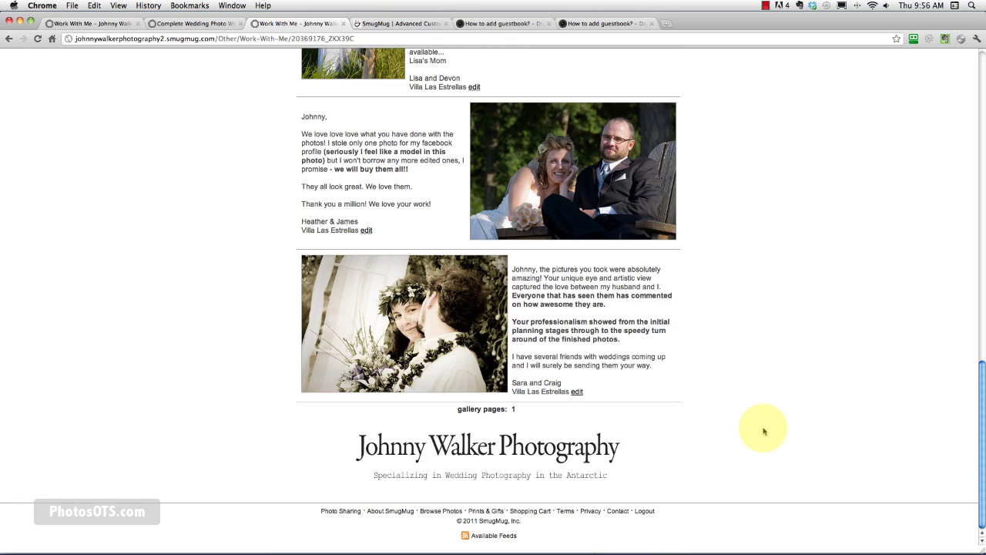
pyautogui.scroll(20, 764, 431)
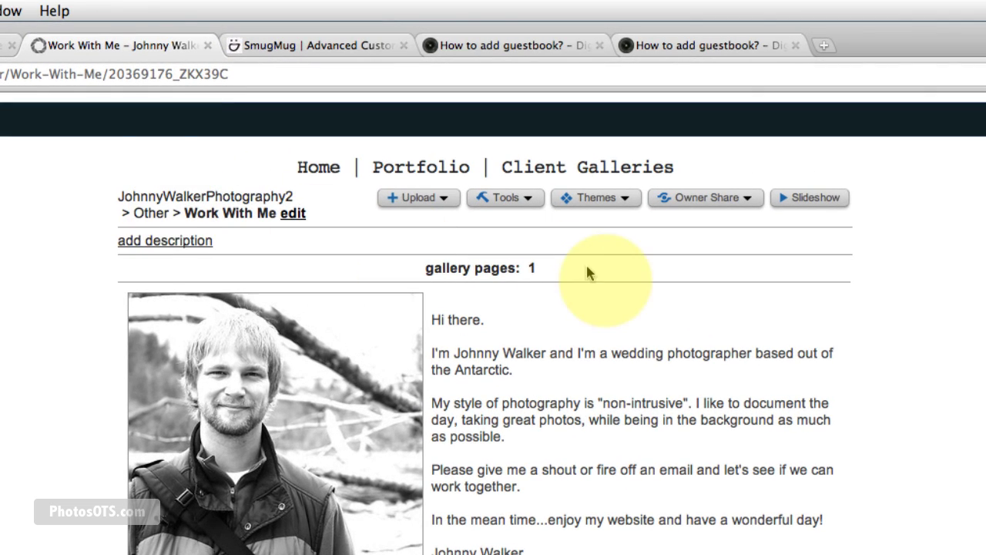
# Go to the site's homepage, open the Easy Customizer and open the Navigation Bar Builder in the header settings.
pyautogui.click(158, 196)
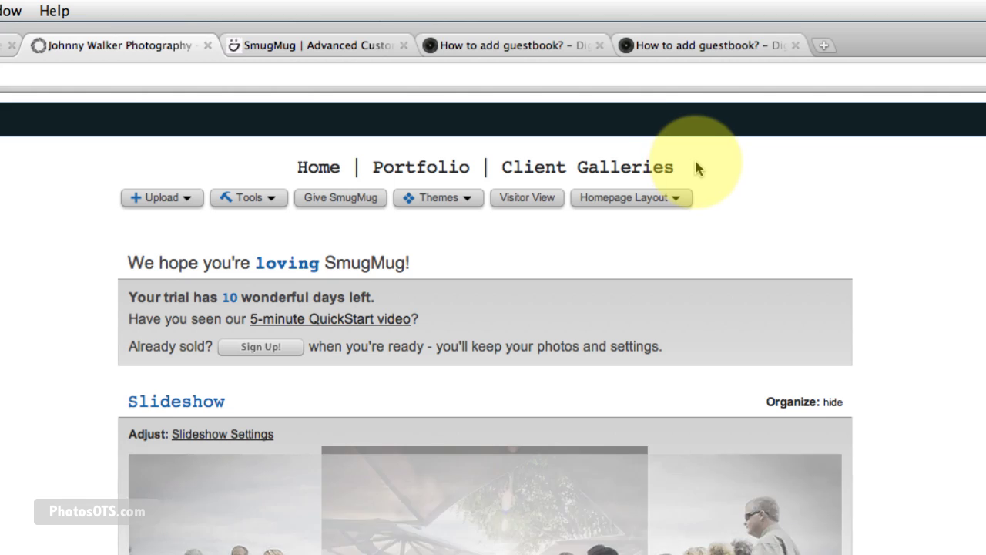
pyautogui.click(245, 199)
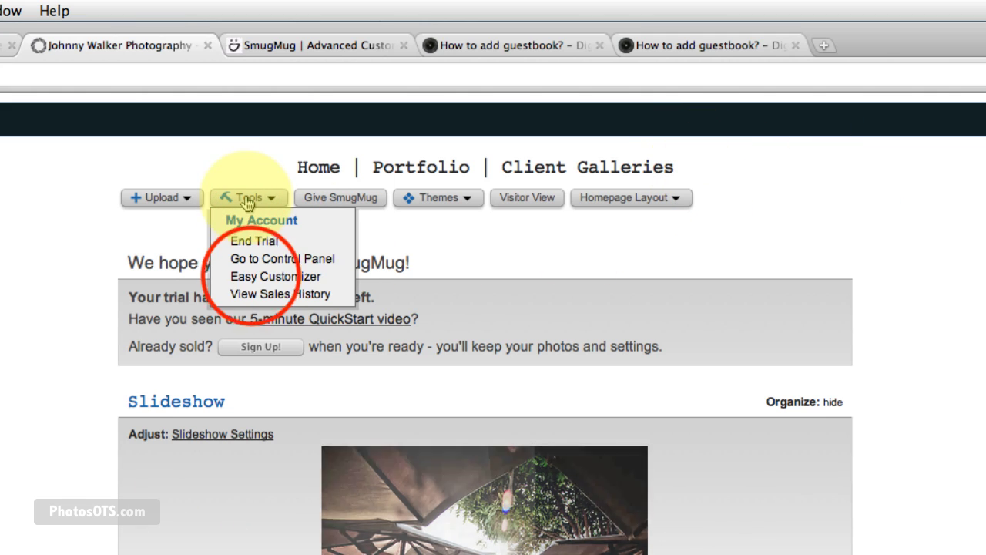
pyautogui.click(252, 276)
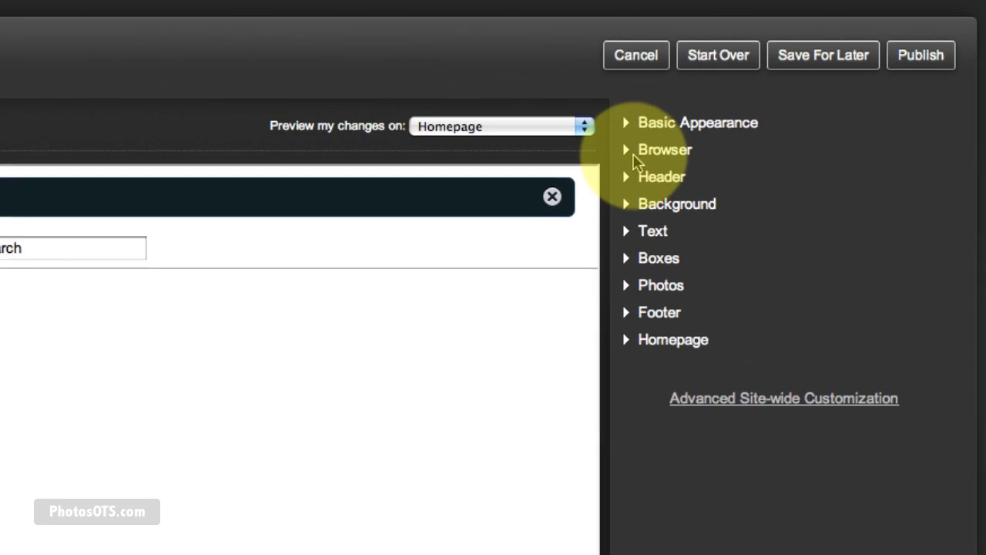
pyautogui.click(794, 192)
pyautogui.click(726, 469)
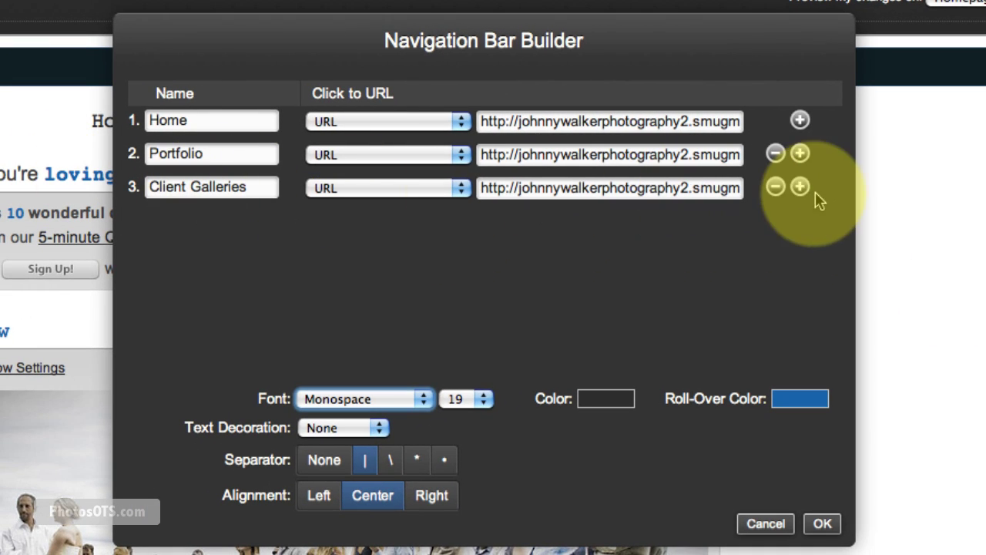
# Add a fourth navigation bar entry named "Work With Me" linked to the Work With Me gallery and accept it.
pyautogui.click(802, 189)
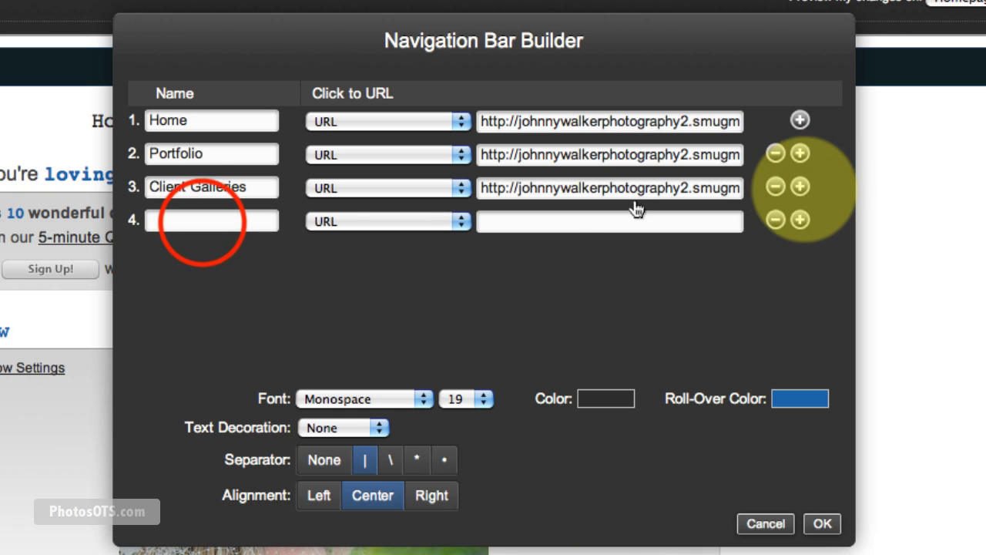
pyautogui.click(203, 222)
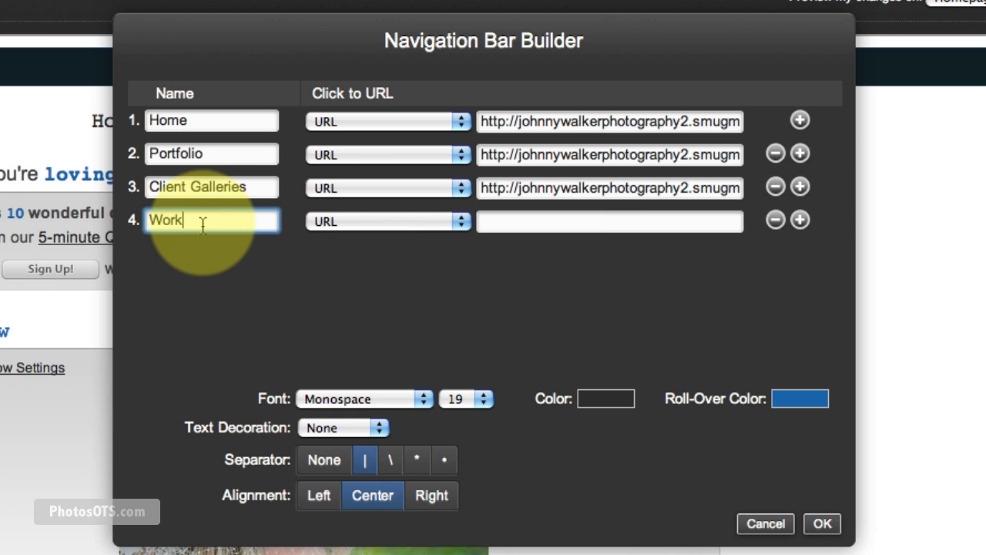
pyautogui.write('Work With Me')
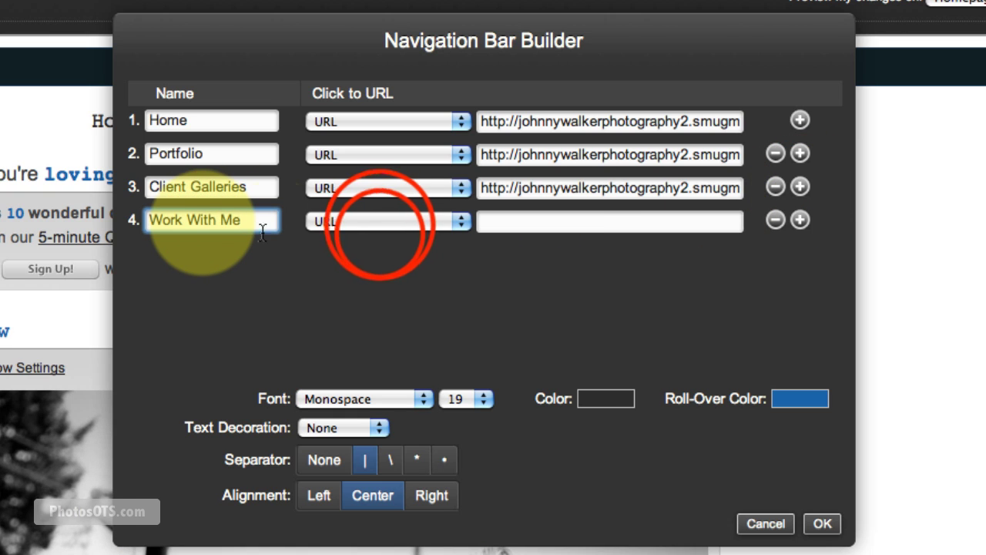
pyautogui.click(377, 222)
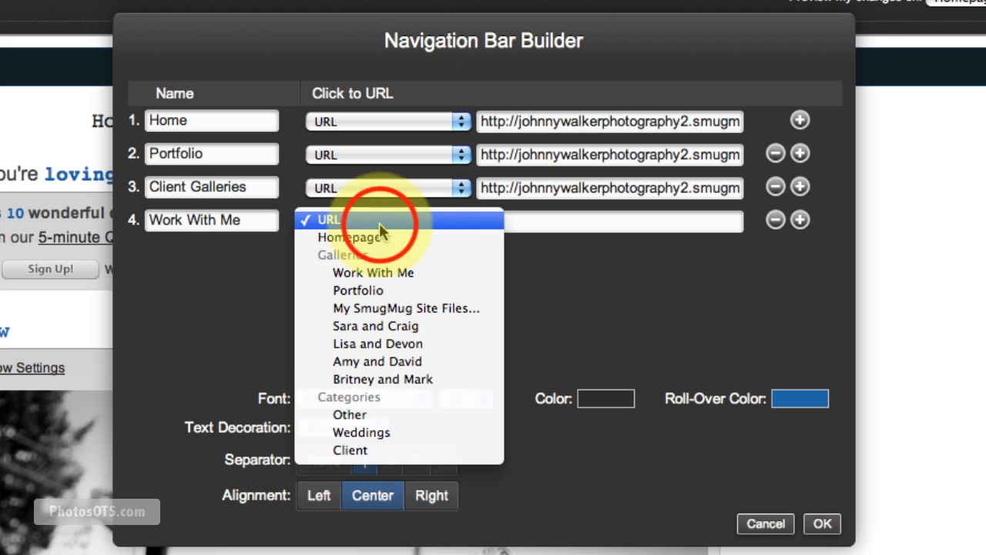
pyautogui.click(376, 275)
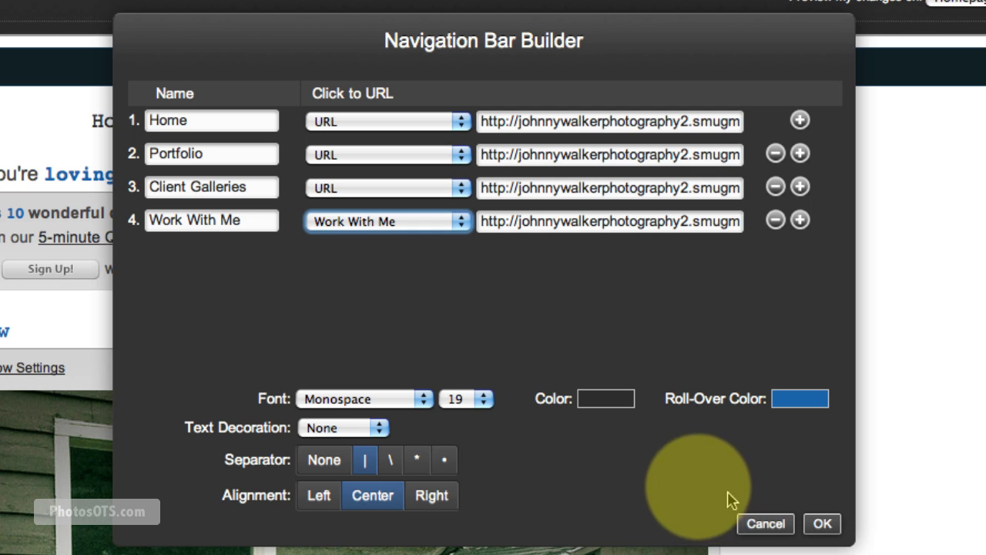
pyautogui.click(823, 524)
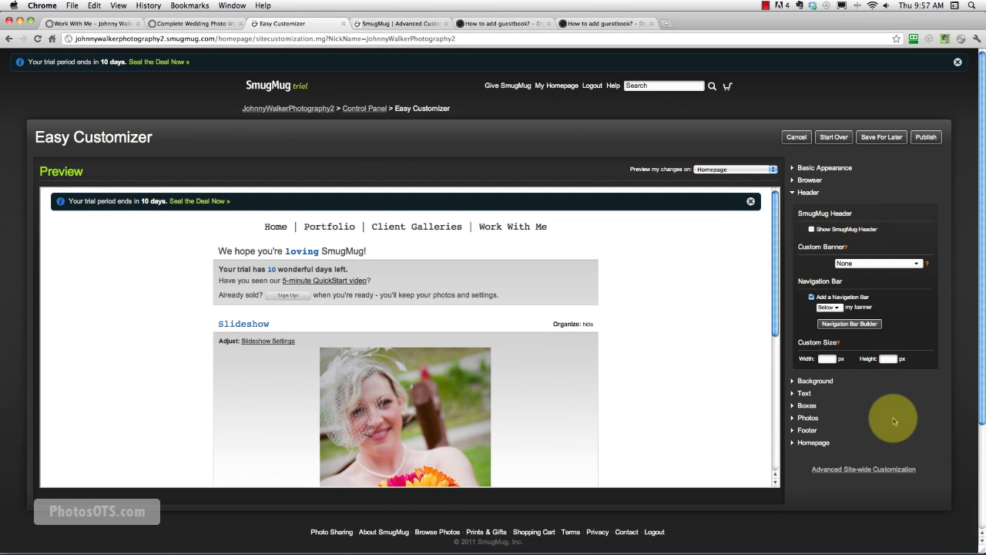
# Publish the navigation bar change and open the Work With Me page from the site's visitor view.
pyautogui.scroll(-1, 894, 420)
pyautogui.click(931, 116)
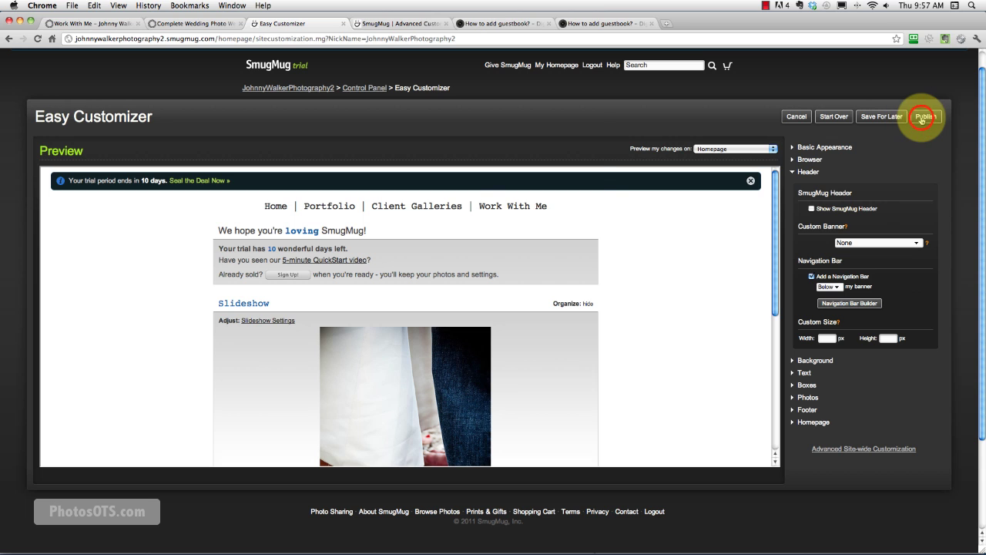
pyautogui.click(576, 214)
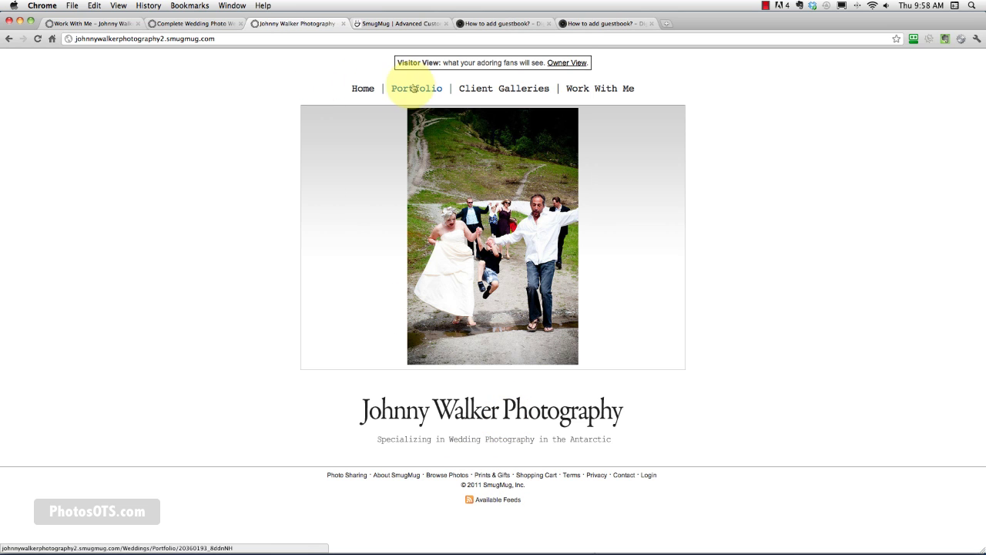
pyautogui.click(605, 88)
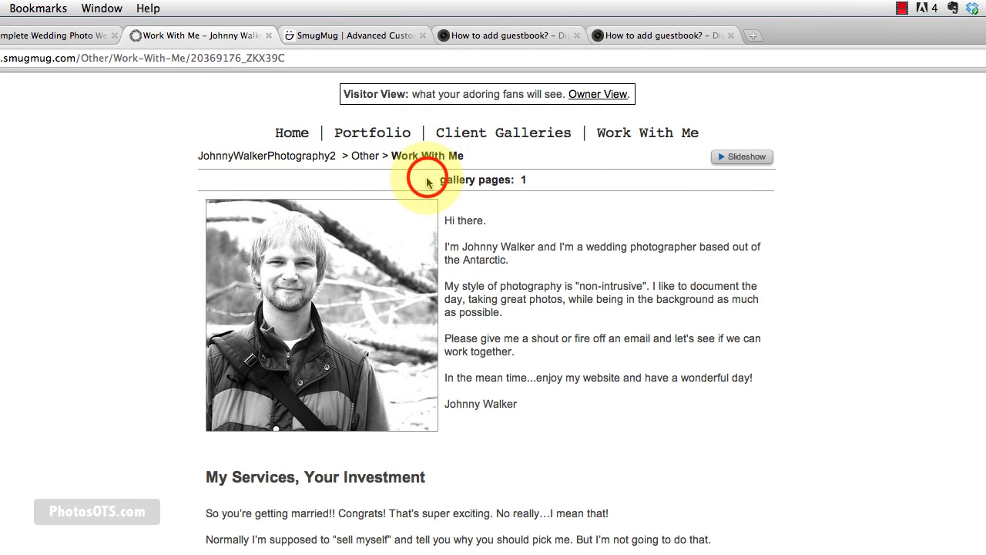
# Examine the Work With Me page in visitor view: the gallery pages line, the testimonials and services headings, and the introduction text.
pyautogui.moveTo(438, 179); pyautogui.dragTo(543, 187)
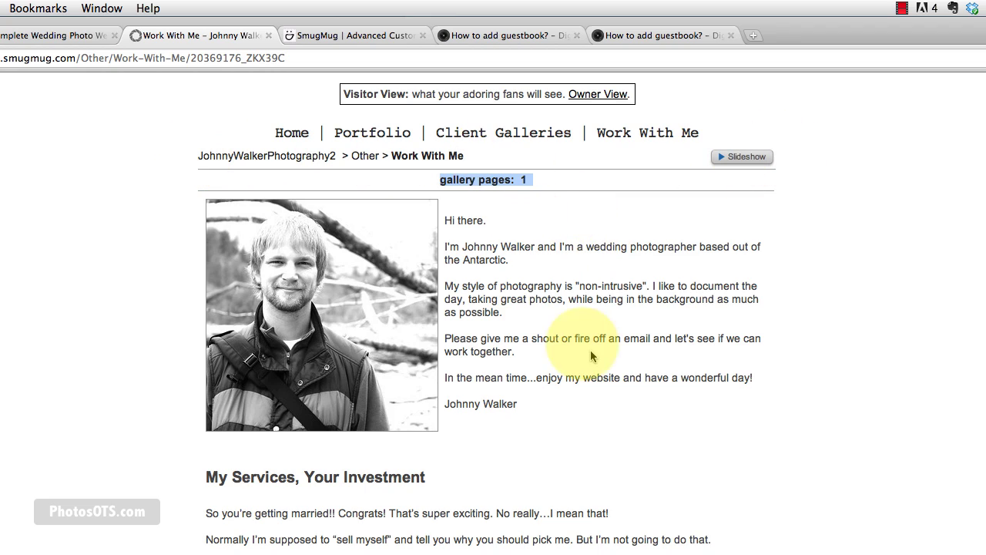
pyautogui.scroll(-15, 590, 350)
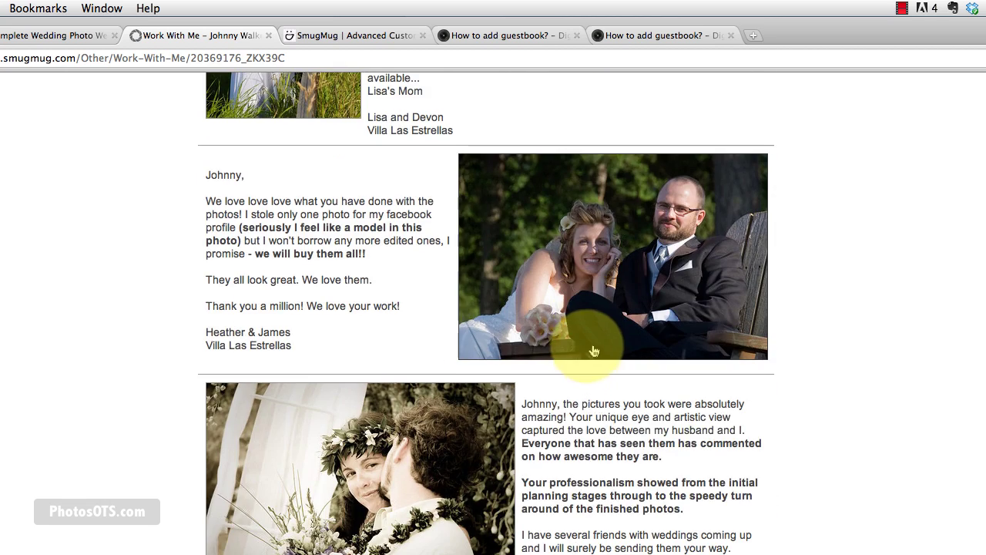
pyautogui.scroll(10, 529, 319)
pyautogui.click(208, 415)
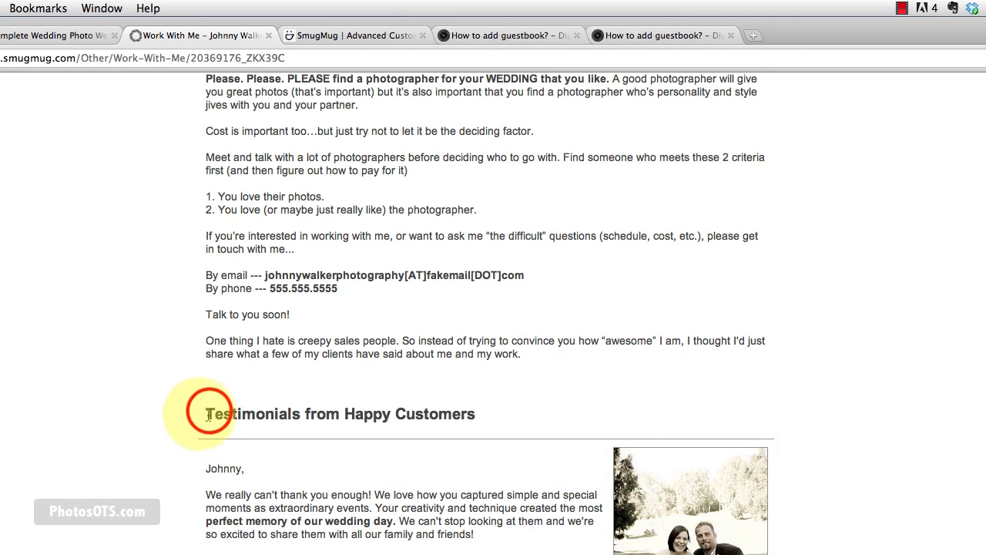
pyautogui.moveTo(208, 415); pyautogui.dragTo(460, 413)
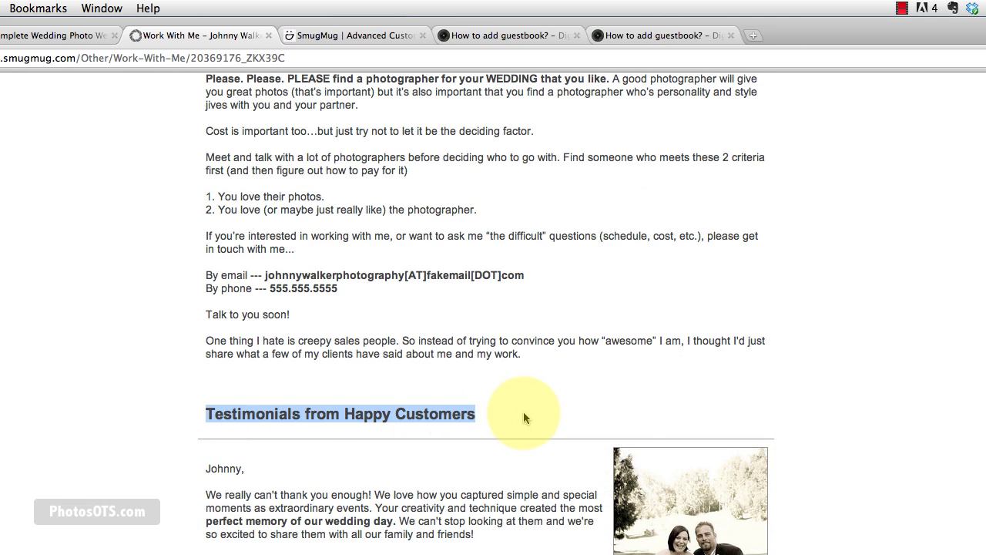
pyautogui.scroll(10, 523, 411)
pyautogui.moveTo(206, 323); pyautogui.dragTo(415, 335)
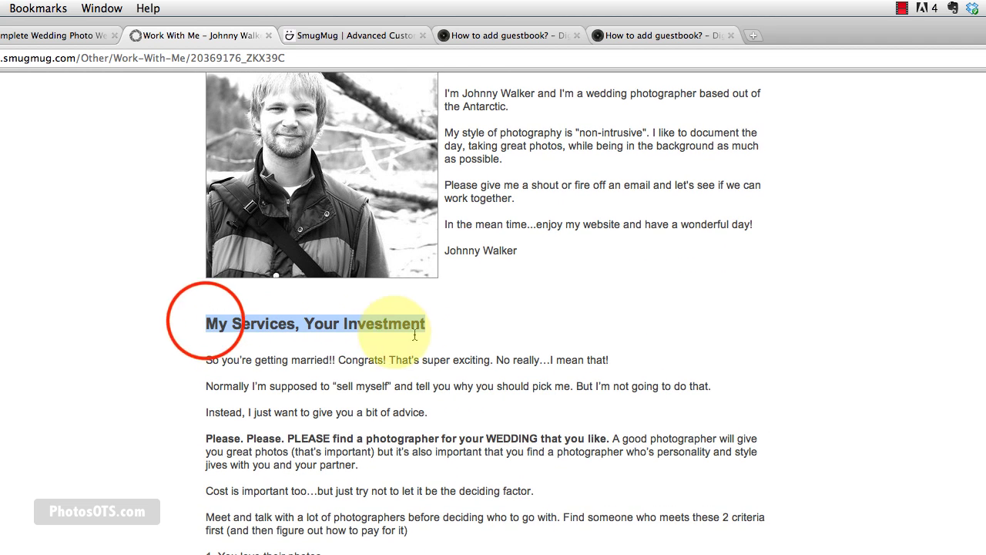
pyautogui.scroll(4, 555, 425)
pyautogui.click(532, 401)
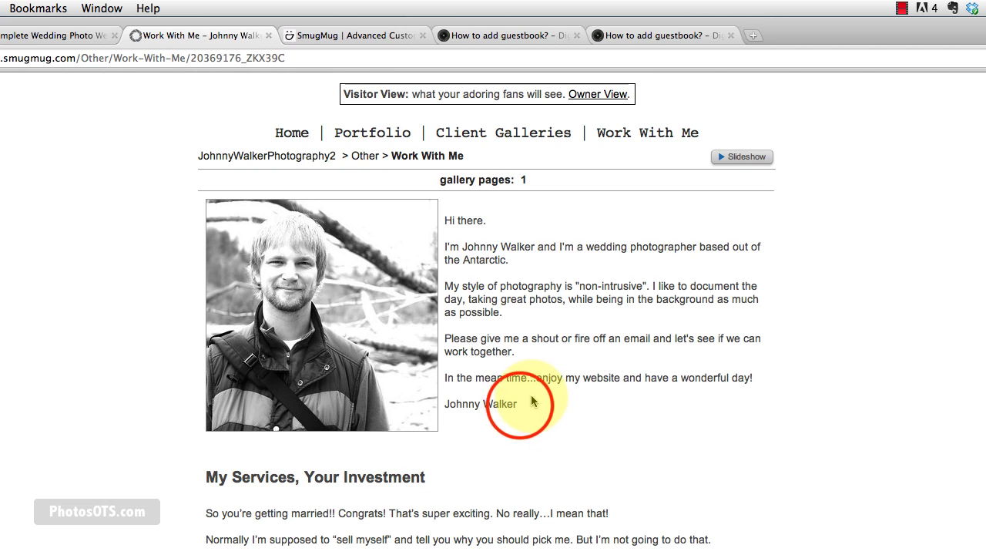
pyautogui.moveTo(503, 408); pyautogui.dragTo(370, 374)
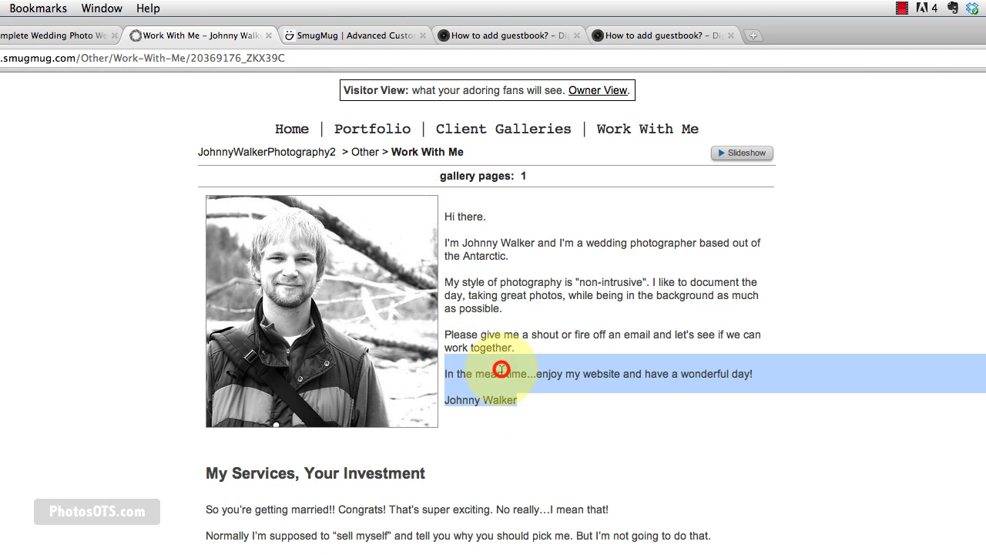
pyautogui.click(528, 379)
pyautogui.scroll(-1, 528, 379)
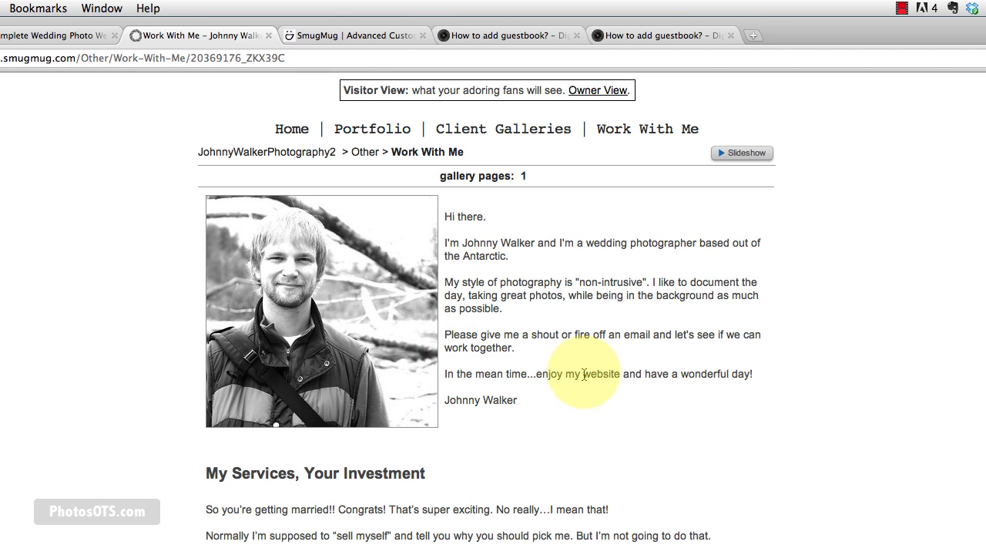